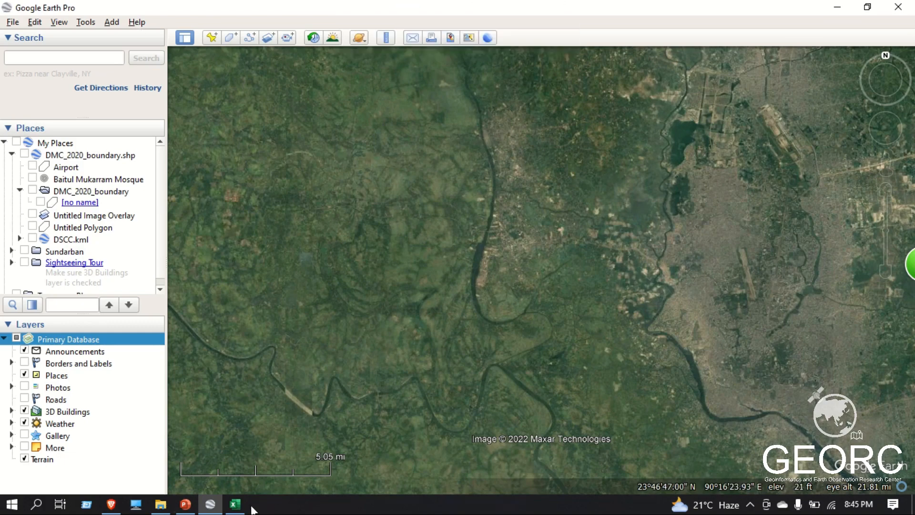
# Step: Check the place list in the Geocoding workbook in Excel and search Google Earth Pro for "Baitul Mukarram"
pyautogui.click(228, 511)
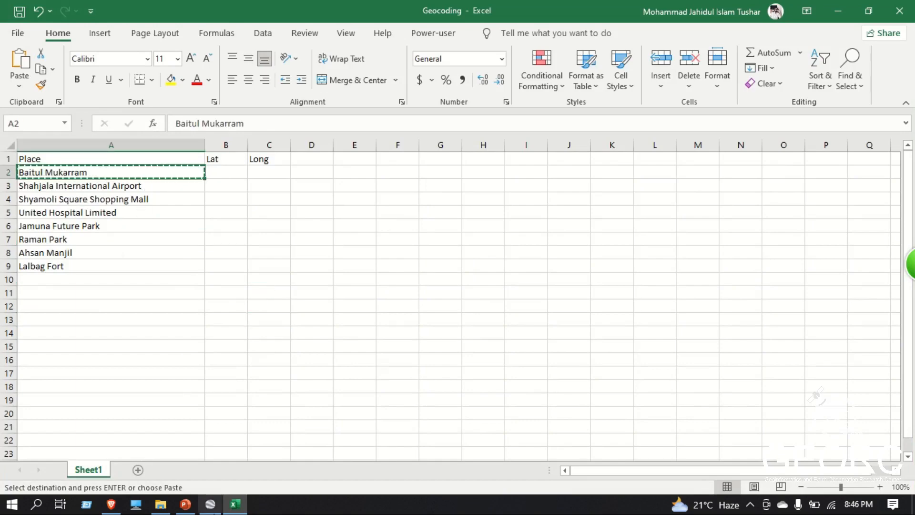
pyautogui.click(215, 503)
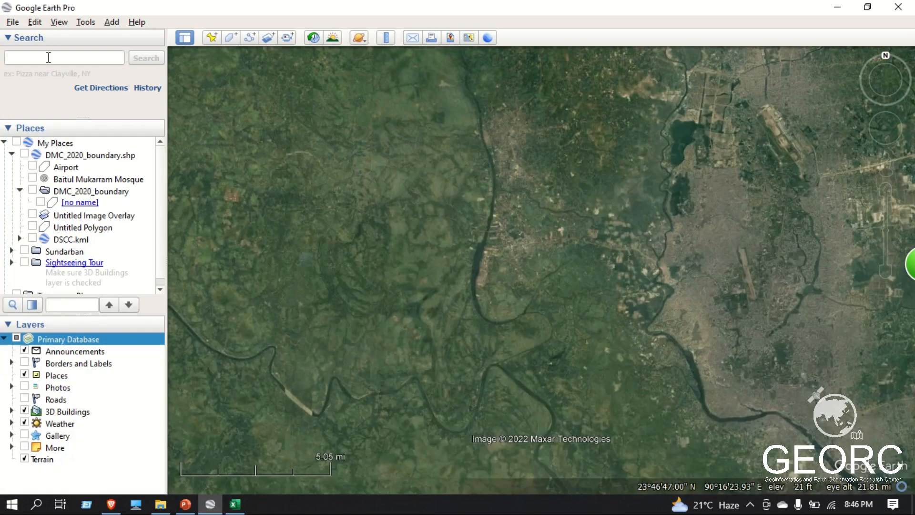
pyautogui.click(48, 57)
pyautogui.write('Baitul Mukarram')
pyautogui.moveTo(117, 118); pyautogui.dragTo(117, 96)
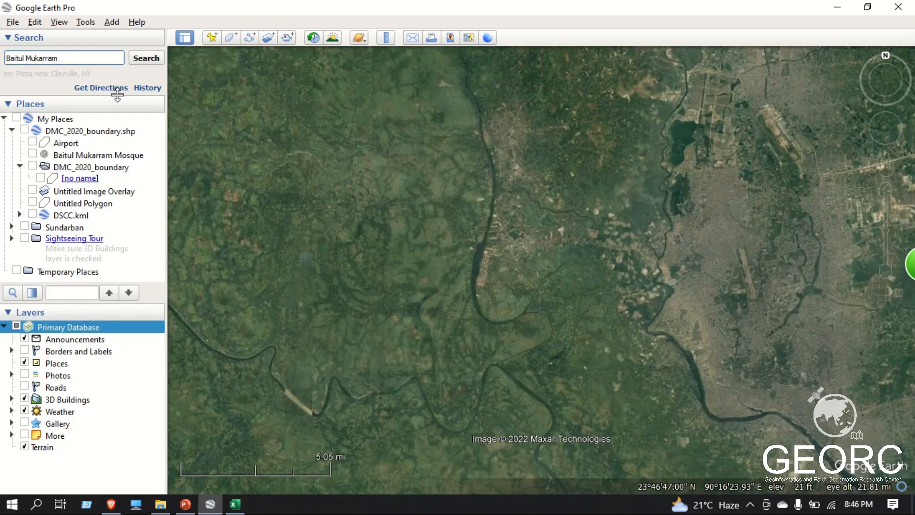
pyautogui.press('Return')
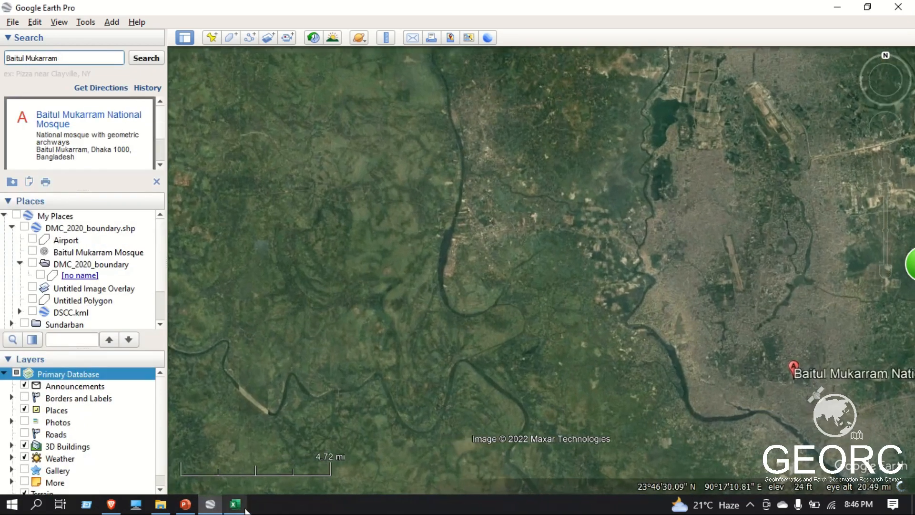
pyautogui.hotkey('alt', 'Tab')
pyautogui.hotkey('alt', 'Tab')
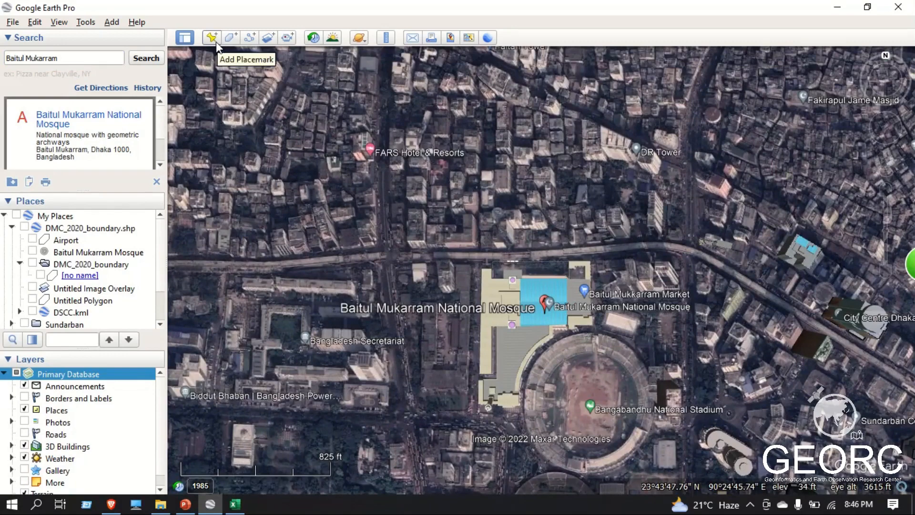
# Step: Add a new placemark and reposition it onto the blue roof of the Baitul Mukarram mosque
pyautogui.click(212, 37)
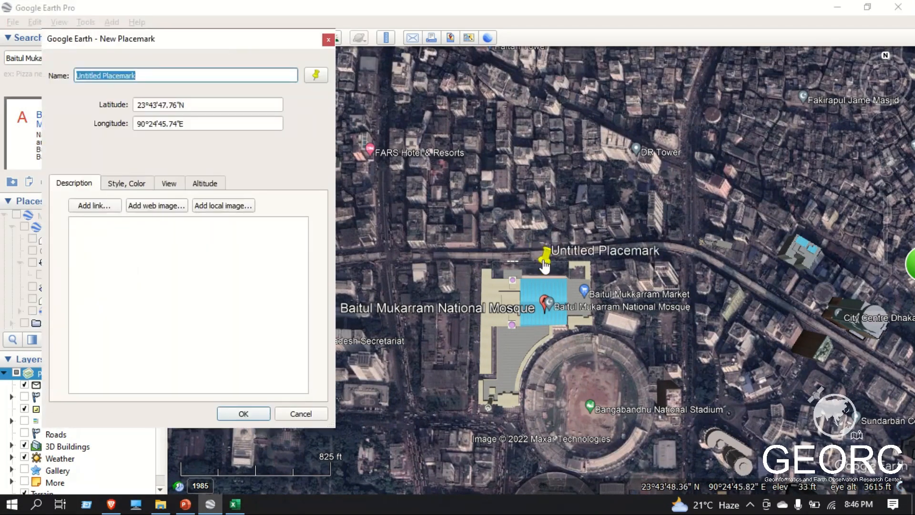
pyautogui.moveTo(546, 274); pyautogui.dragTo(529, 171)
pyautogui.click(139, 105)
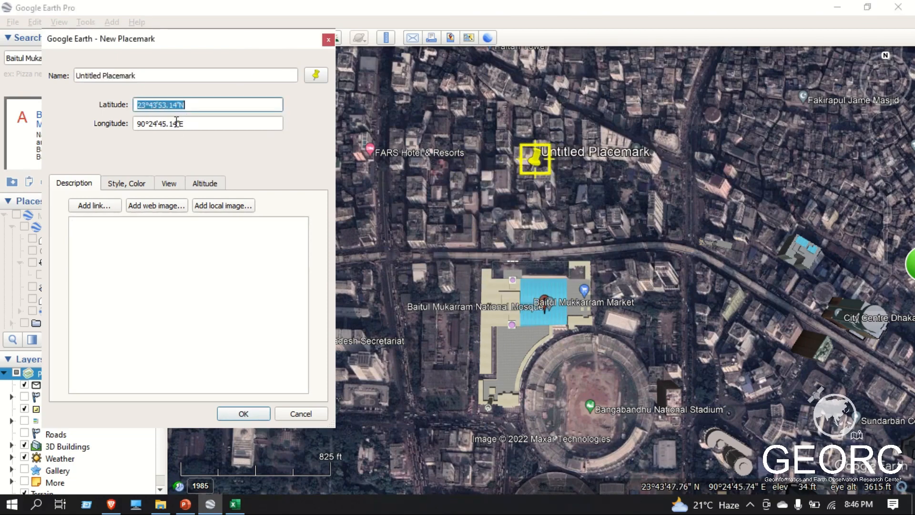
pyautogui.moveTo(138, 125); pyautogui.dragTo(204, 124)
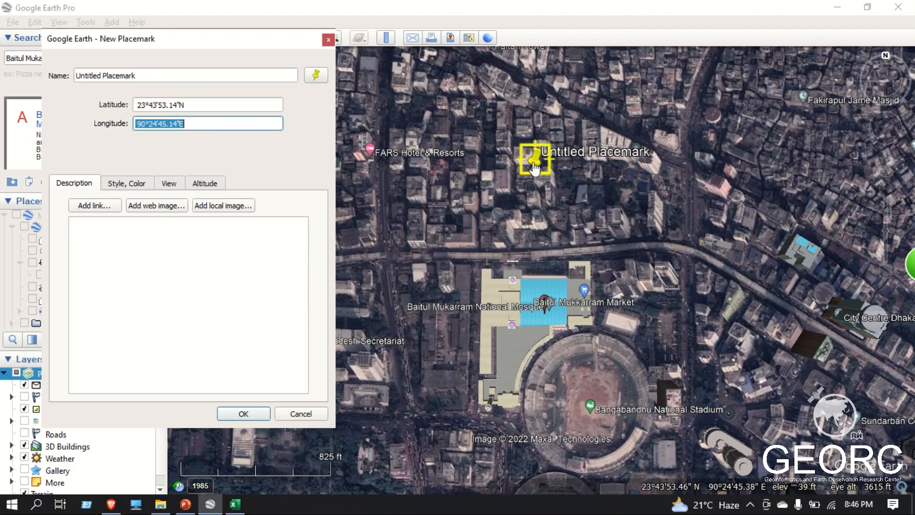
pyautogui.moveTo(535, 163); pyautogui.dragTo(547, 316)
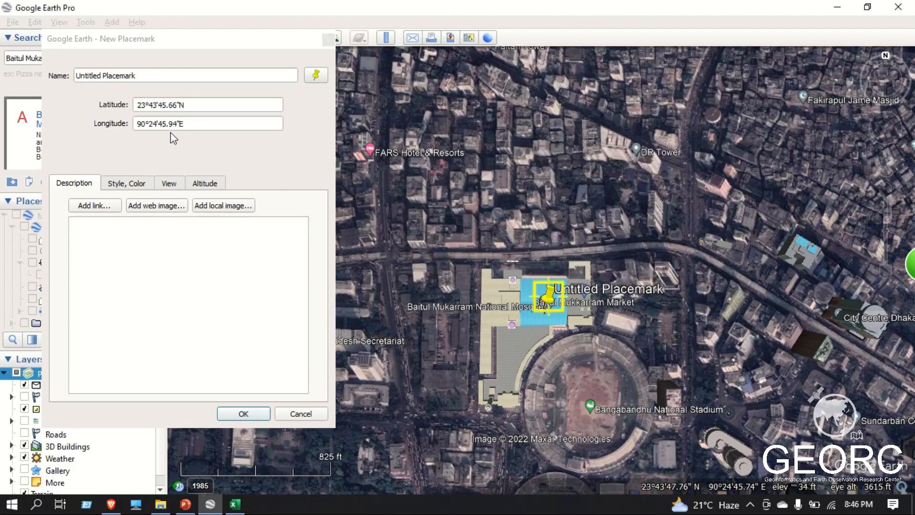
# Step: Copy the placemark's latitude 23°43'45.66"N into cell B2 in Excel and widen the Lat column to fit it
pyautogui.moveTo(189, 105); pyautogui.dragTo(123, 101)
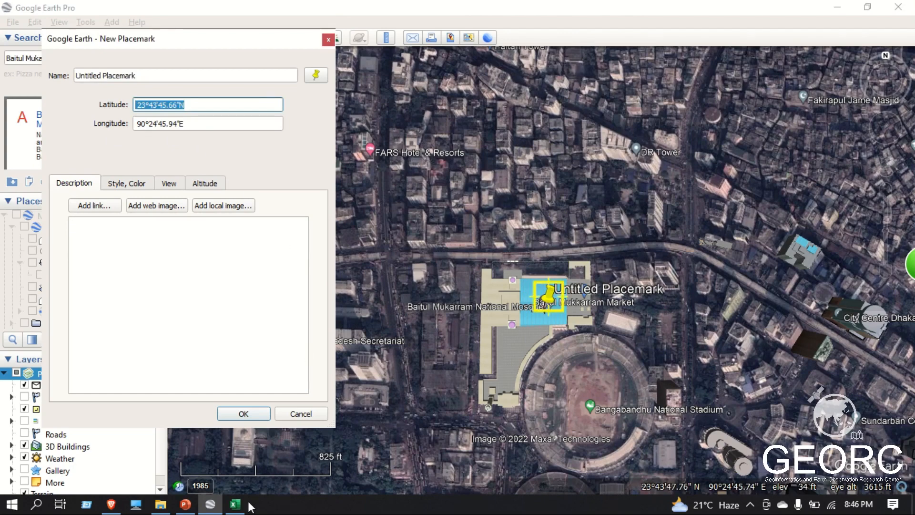
pyautogui.click(235, 504)
pyautogui.doubleClick(225, 175)
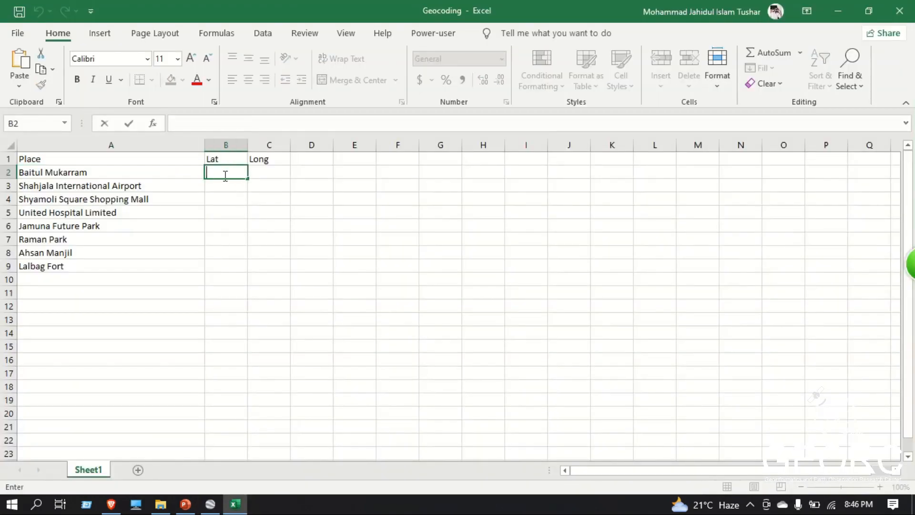
pyautogui.write('23°43\'45.66"N')
pyautogui.click(250, 311)
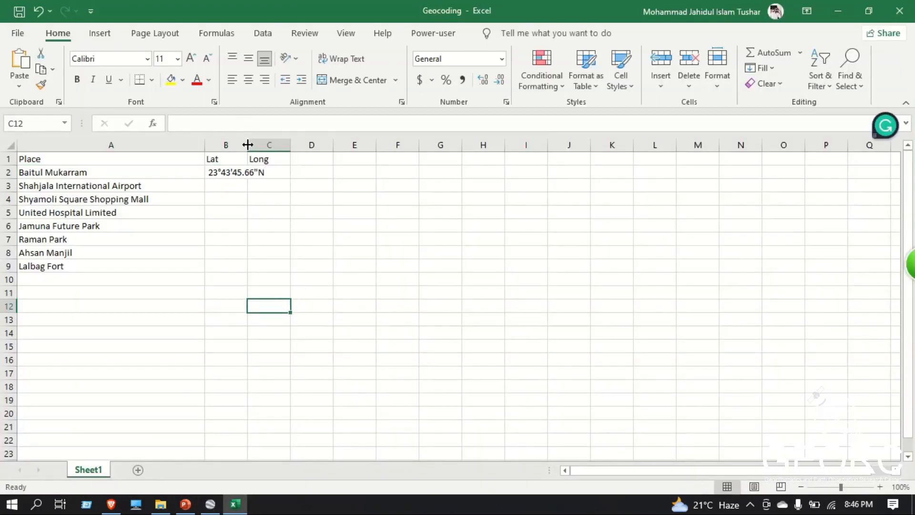
pyautogui.moveTo(248, 145); pyautogui.dragTo(293, 145)
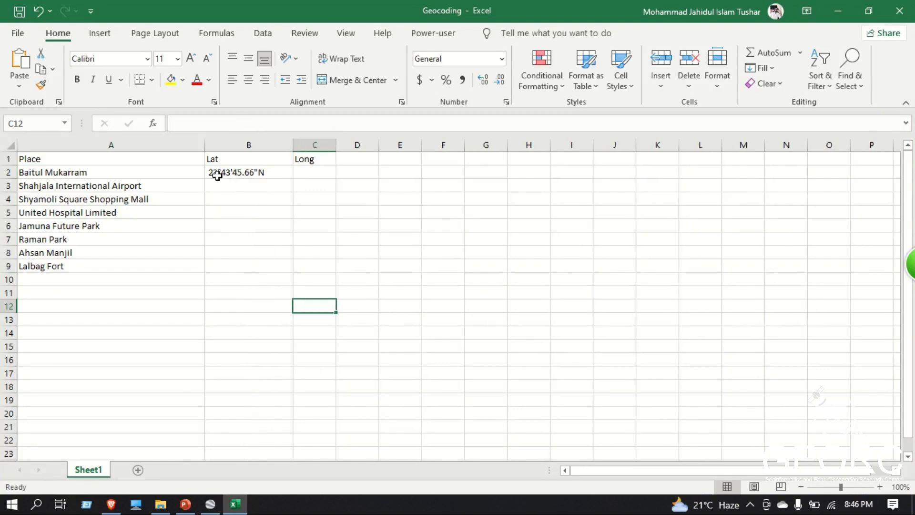
pyautogui.click(244, 173)
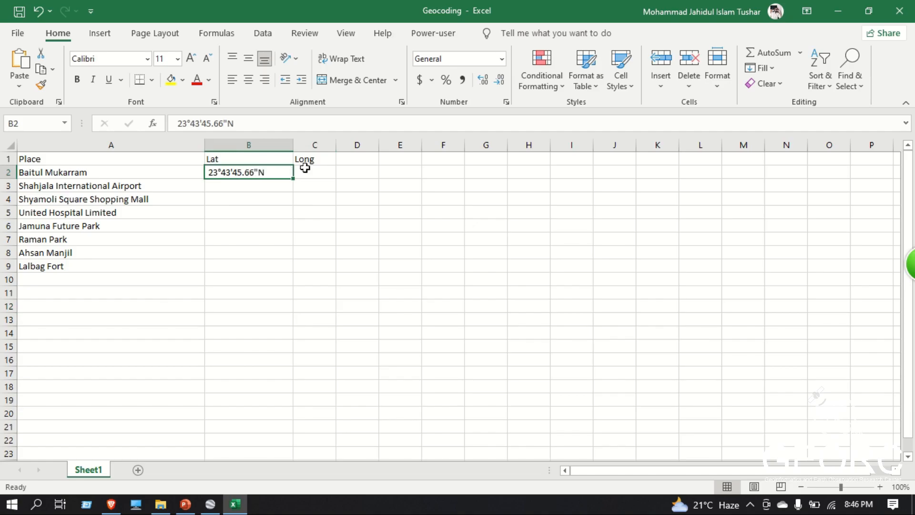
# Step: Return to Google Earth Pro and discard the unsaved placemark
pyautogui.click(838, 10)
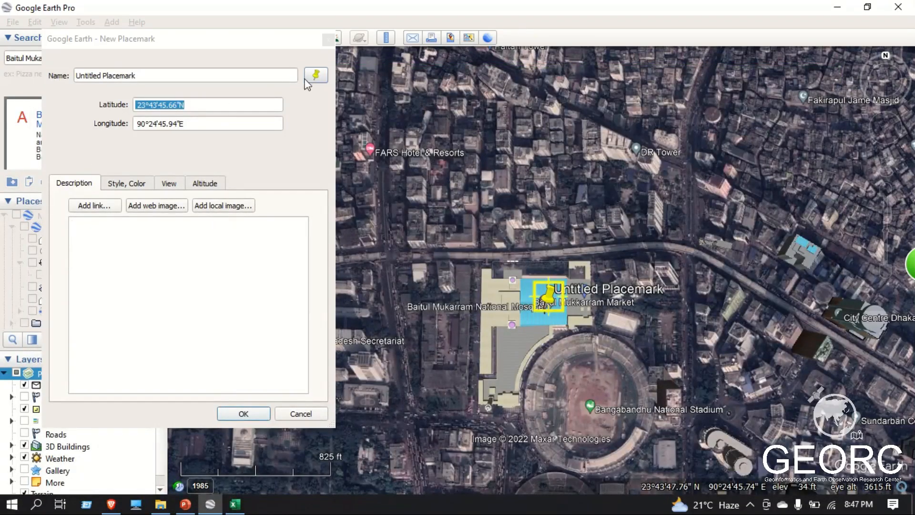
pyautogui.click(185, 105)
pyautogui.click(329, 40)
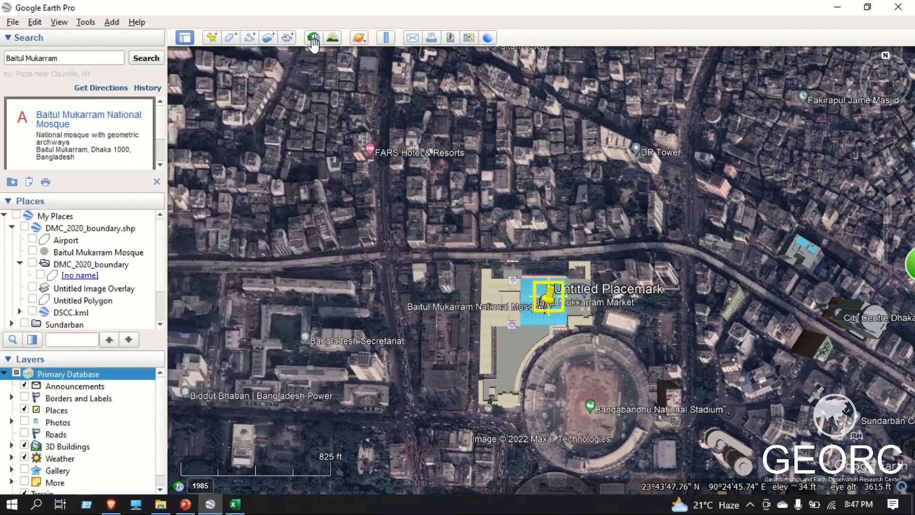
# Step: Set the latitude/longitude display to Decimal Degrees in the Google Earth options and apply the change
pyautogui.click(81, 23)
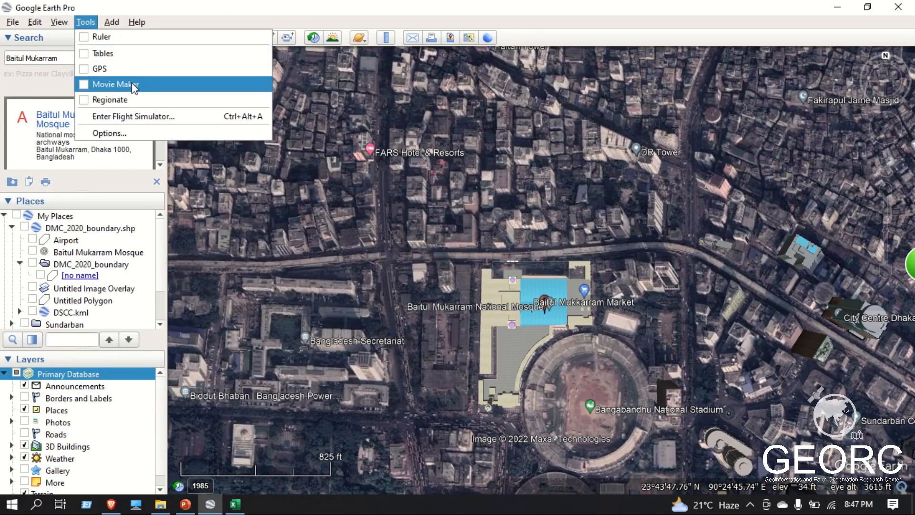
pyautogui.click(127, 129)
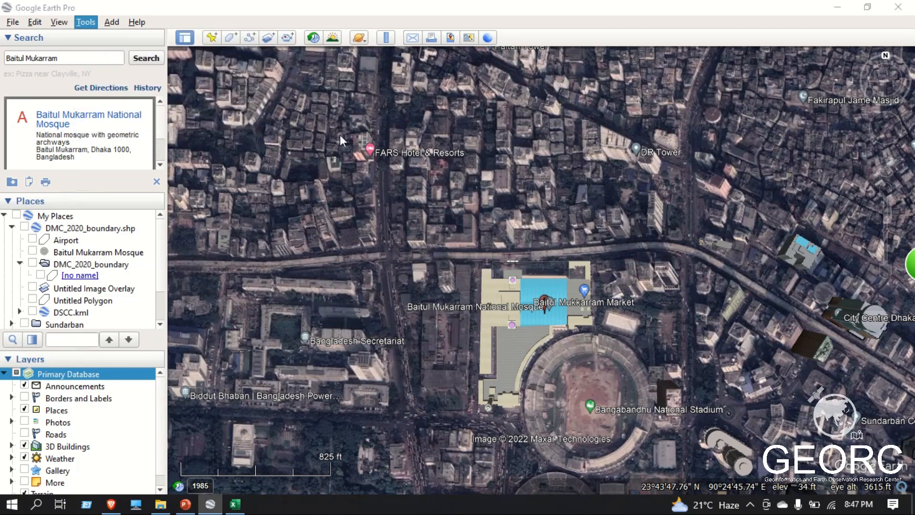
pyautogui.click(317, 78)
pyautogui.click(358, 75)
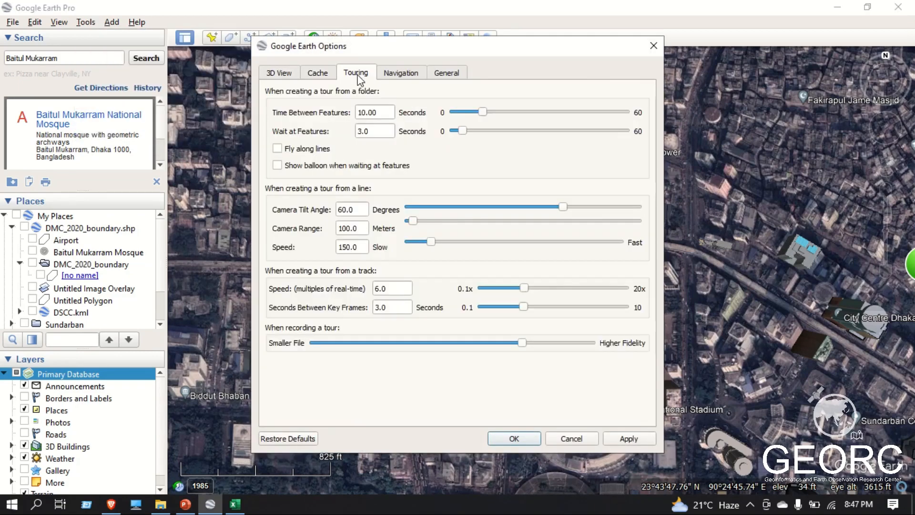
pyautogui.click(413, 74)
pyautogui.click(435, 76)
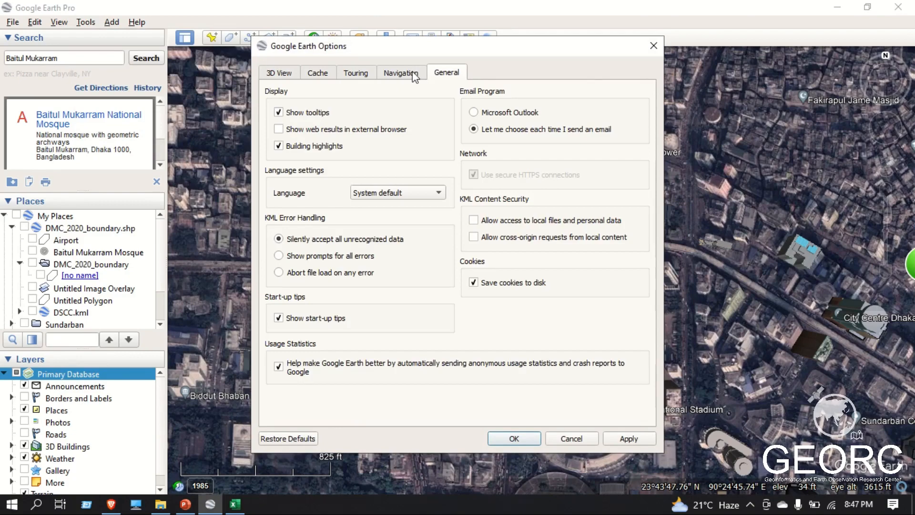
pyautogui.click(353, 76)
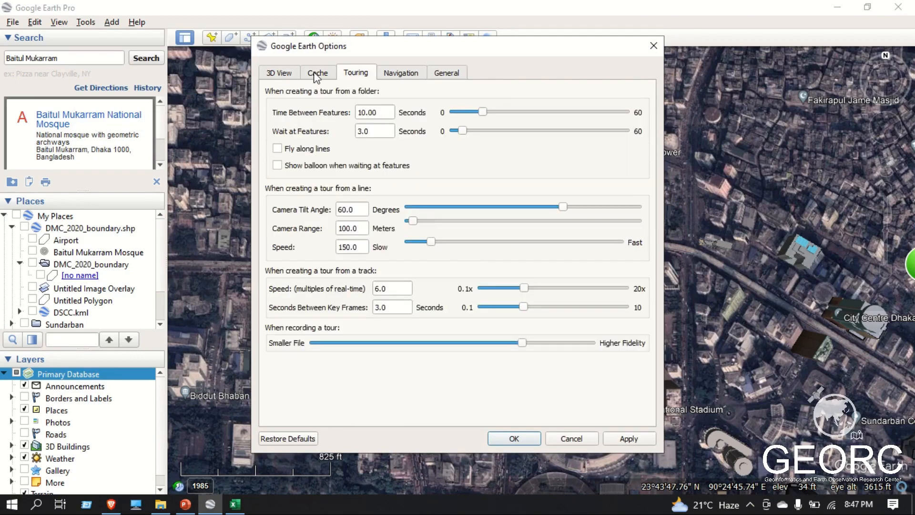
pyautogui.click(317, 74)
pyautogui.click(287, 75)
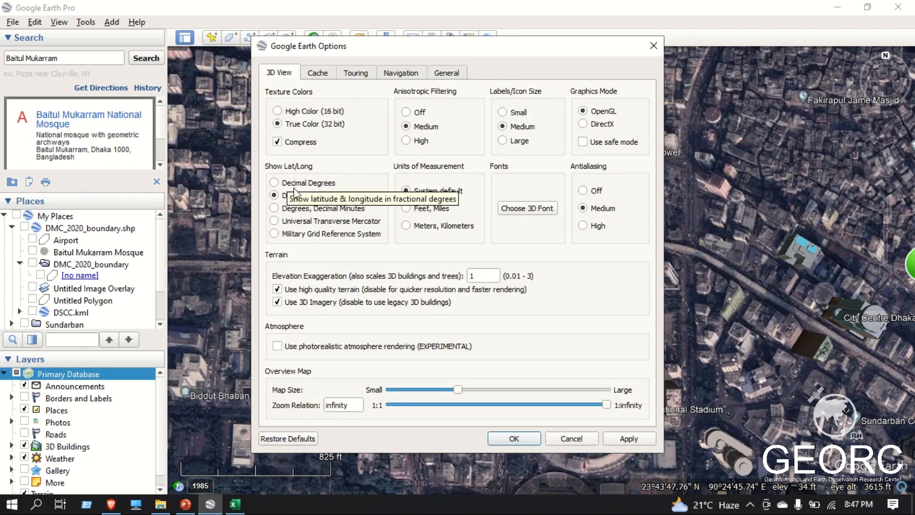
pyautogui.click(276, 184)
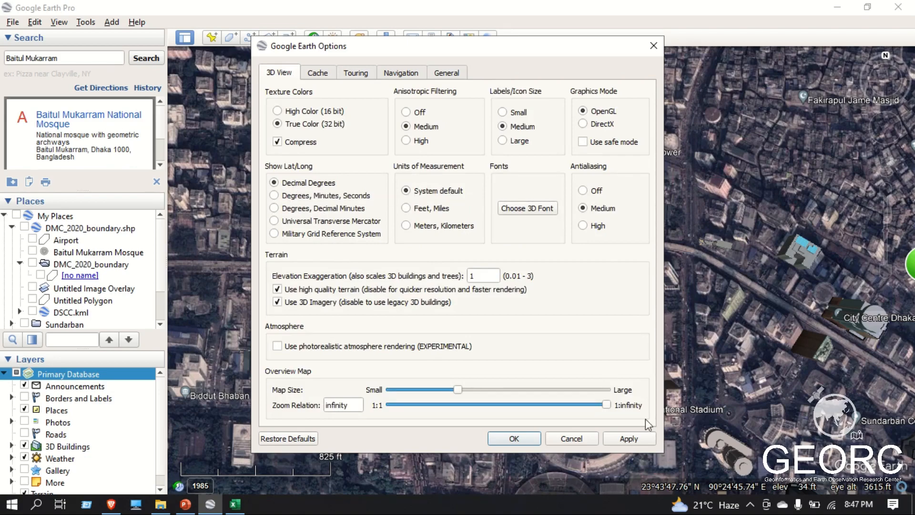
pyautogui.click(628, 438)
pyautogui.click(517, 438)
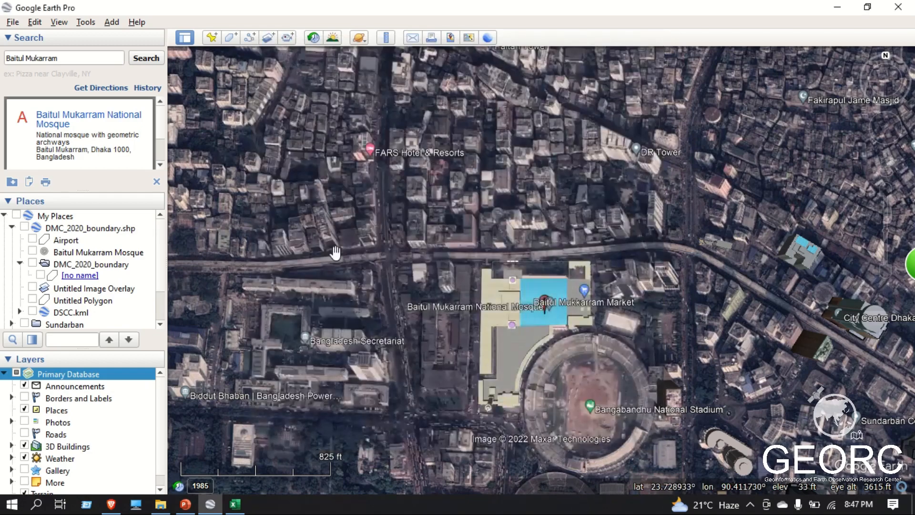
# Step: Add a new placemark on the blue roof of the Baitul Mukarram mosque and copy its latitude
pyautogui.click(211, 39)
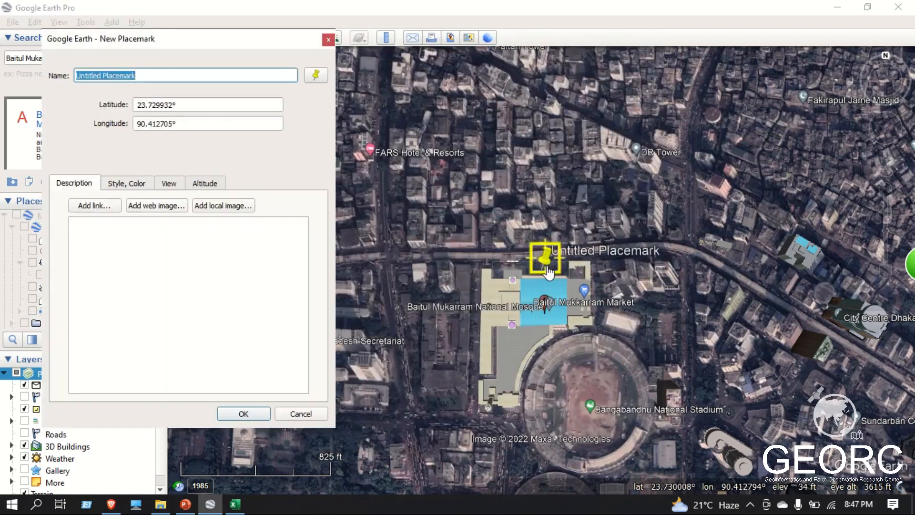
pyautogui.moveTo(543, 274); pyautogui.dragTo(543, 312)
pyautogui.click(180, 106)
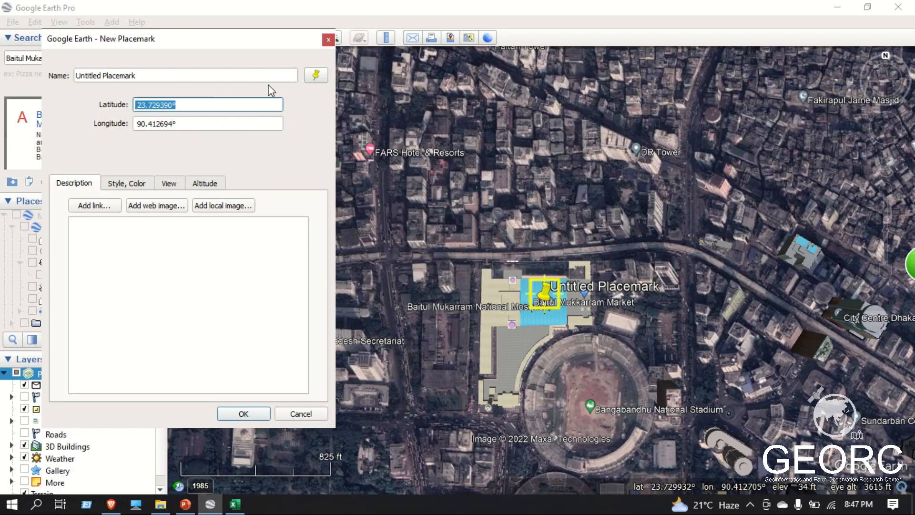
pyautogui.tripleClick(170, 106)
pyautogui.hotkey('ctrl', 'c')
# Step: Switch to Excel and replace the Baitul Mukarram latitude in B2 with 23.729390°
pyautogui.click(235, 504)
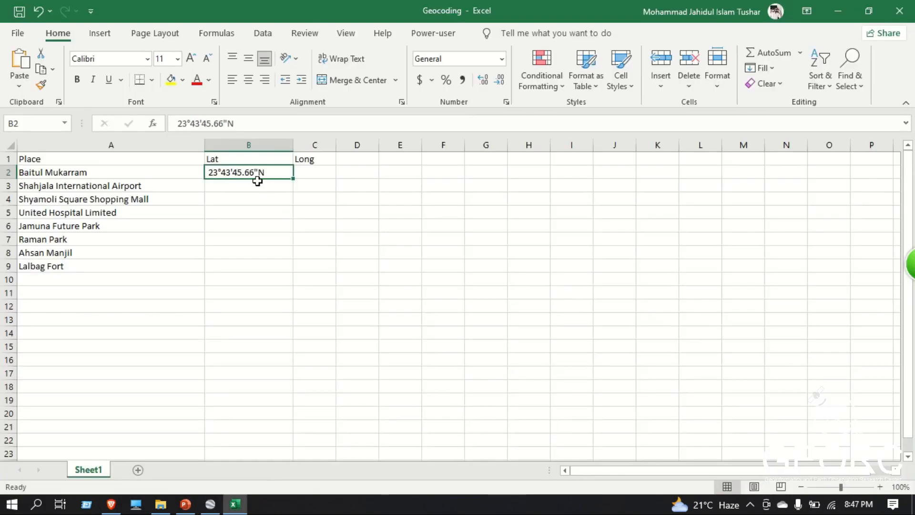
pyautogui.click(260, 195)
pyautogui.click(256, 173)
pyautogui.hotkey('ctrl', 'v')
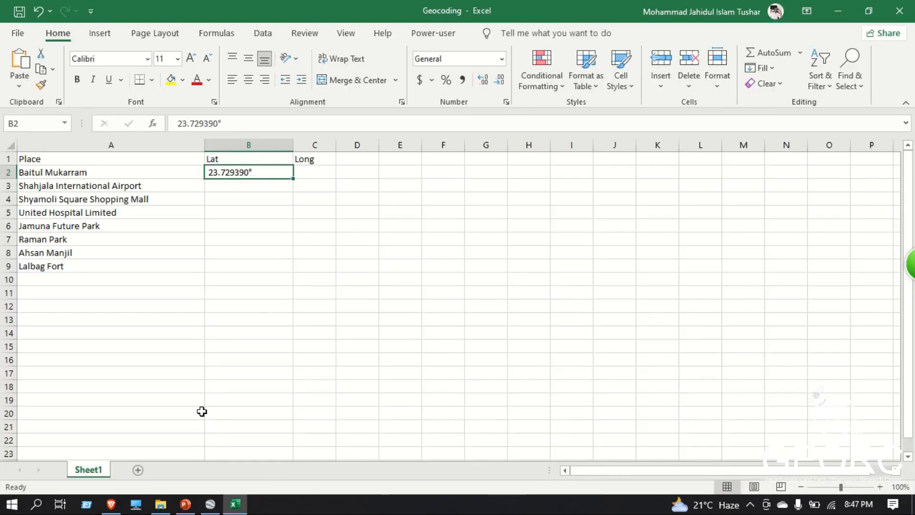
# Step: Copy the placemark's longitude 90.412694° from Google Earth Pro into cell C2 of the Excel sheet
pyautogui.click(212, 506)
pyautogui.click(161, 123)
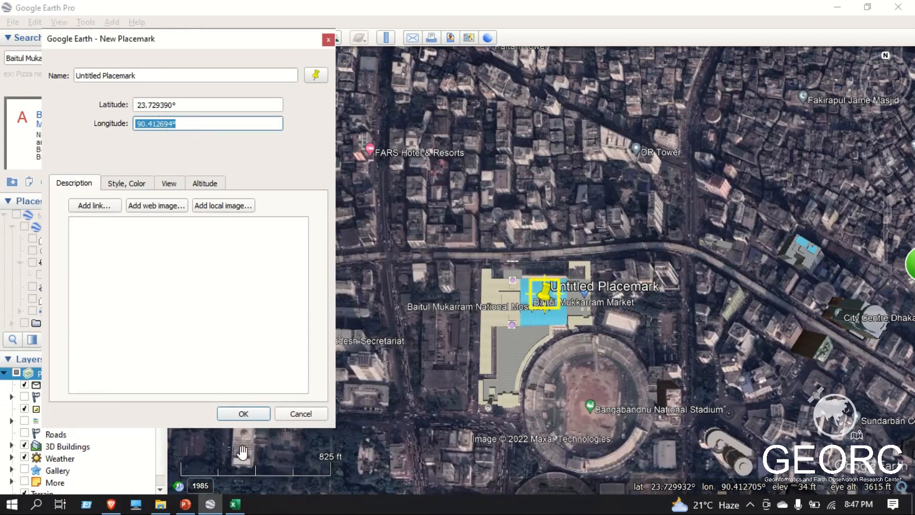
pyautogui.hotkey('ctrl', 'c')
pyautogui.click(234, 504)
pyautogui.click(313, 172)
pyautogui.hotkey('ctrl', 'v')
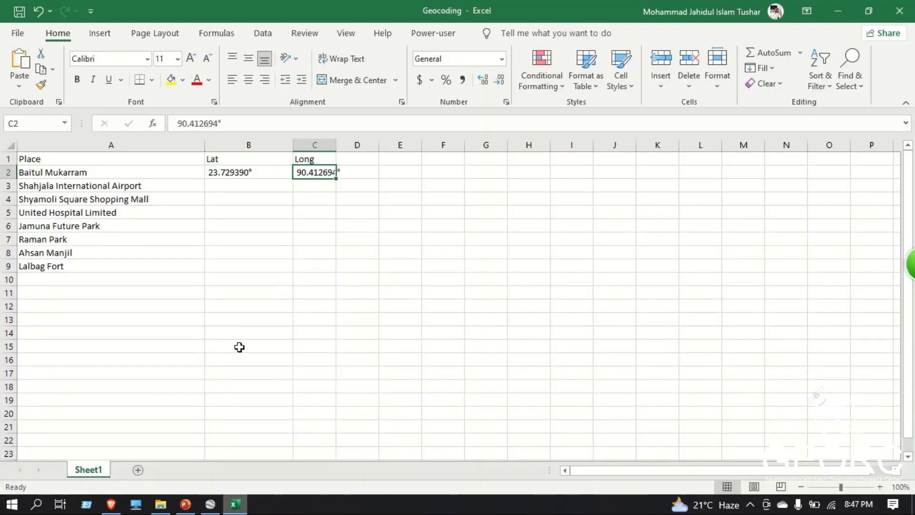
# Step: Copy the place name "Shahjala International Airport" from A3 and save the open placemark in Google Earth Pro
pyautogui.click(106, 185)
pyautogui.hotkey('ctrl', 'c')
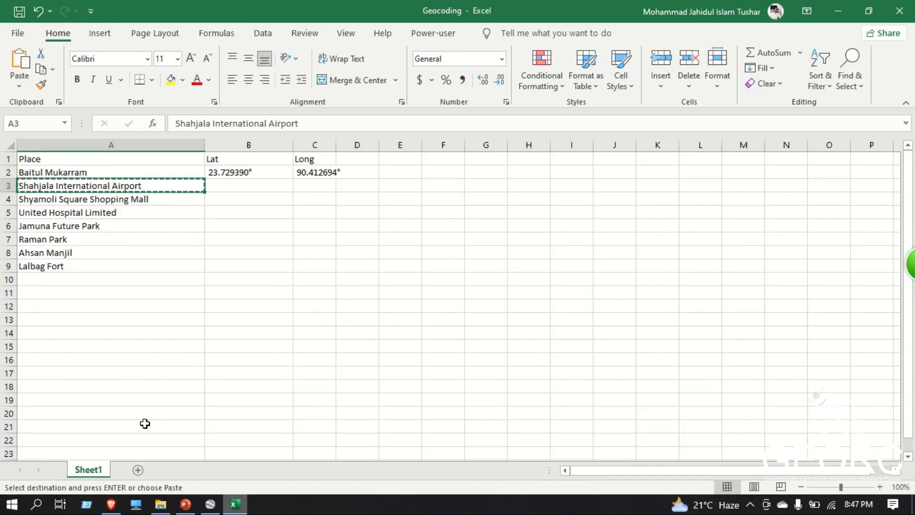
pyautogui.click(210, 505)
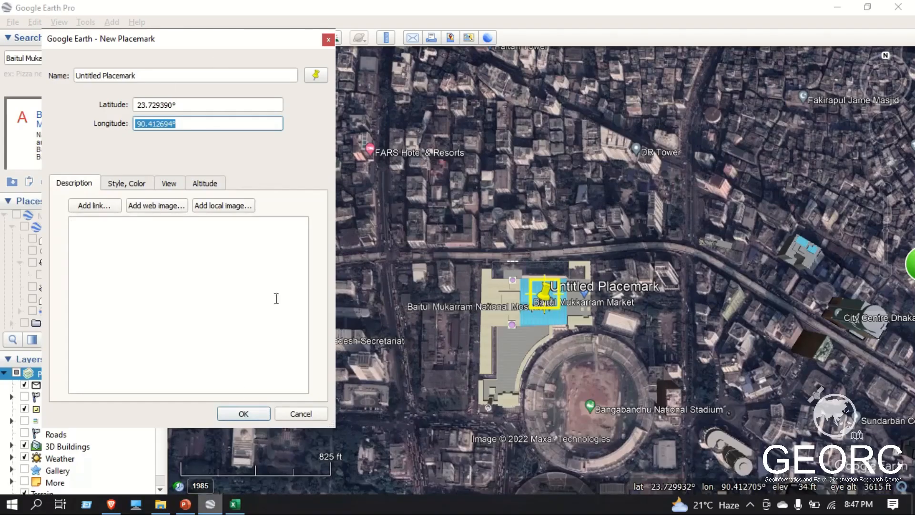
pyautogui.click(243, 414)
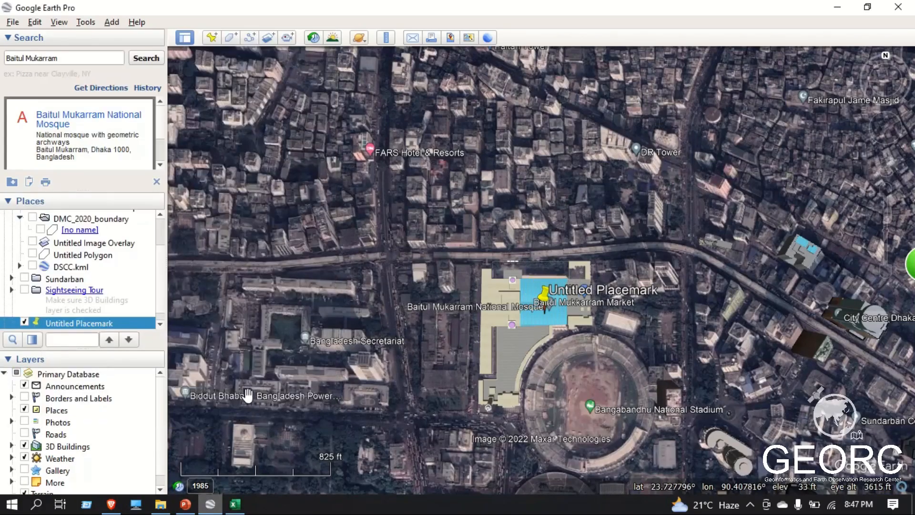
# Step: Replace the search text with "Shahjala International Airport" and run the search
pyautogui.tripleClick(77, 61)
pyautogui.hotkey('ctrl', 'v')
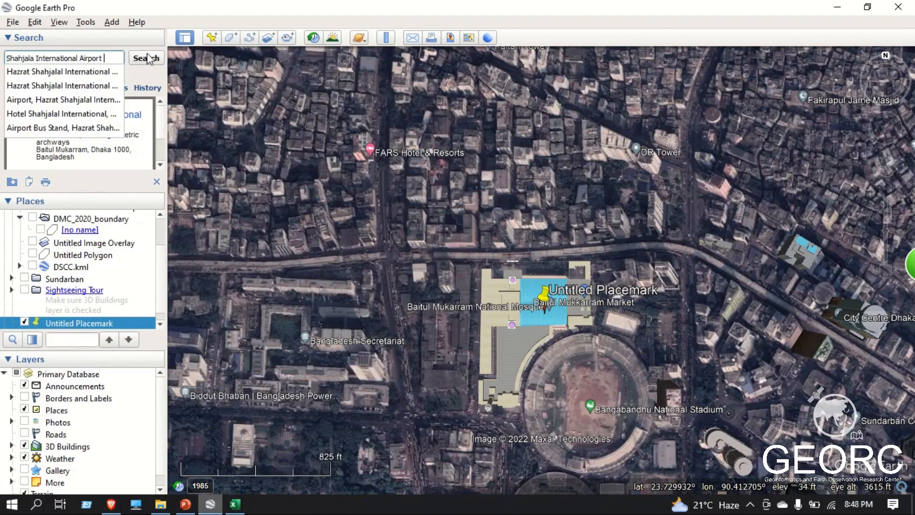
pyautogui.click(149, 58)
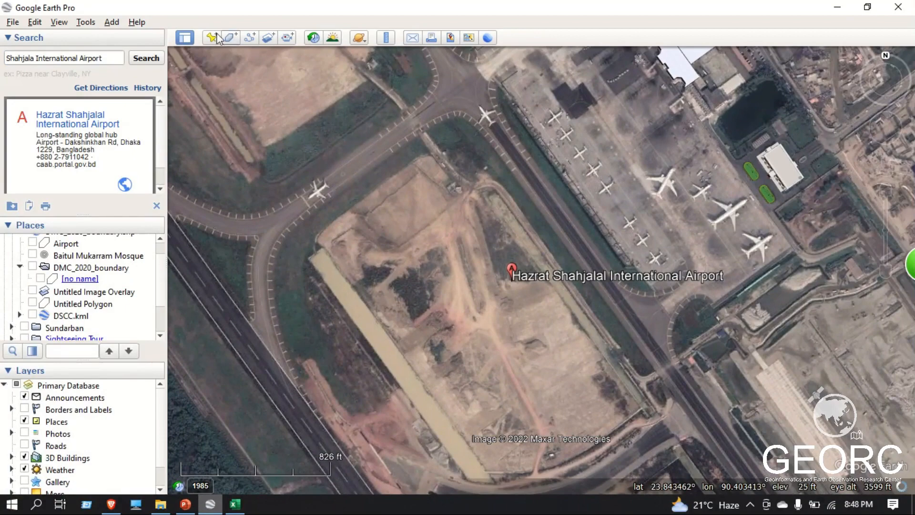
# Step: Add a new placemark on the Hazrat Shahjalal International Airport marker, positioned at latitude 23.843410° and longitude 90.402845°
pyautogui.click(213, 38)
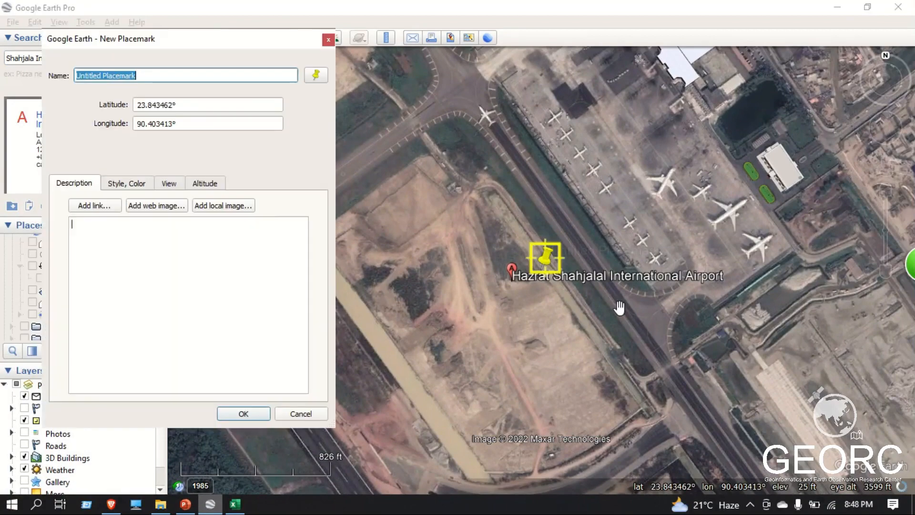
pyautogui.moveTo(543, 270); pyautogui.dragTo(512, 288)
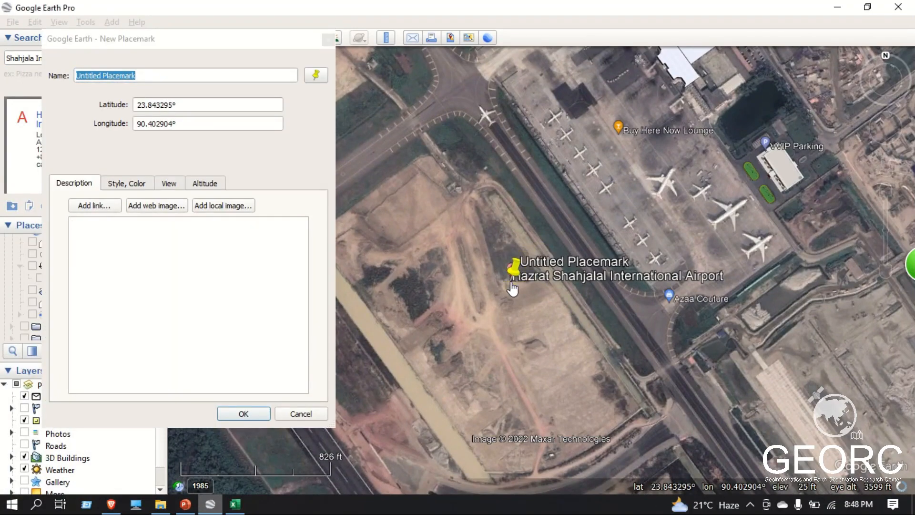
pyautogui.scroll(-5, 644, 389)
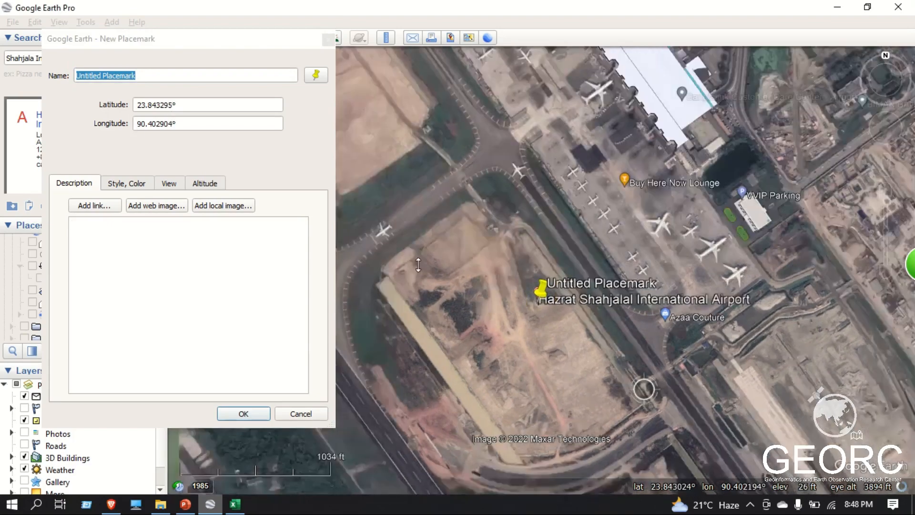
pyautogui.moveTo(413, 258); pyautogui.dragTo(398, 229, button='right')
pyautogui.moveTo(664, 450); pyautogui.dragTo(567, 387)
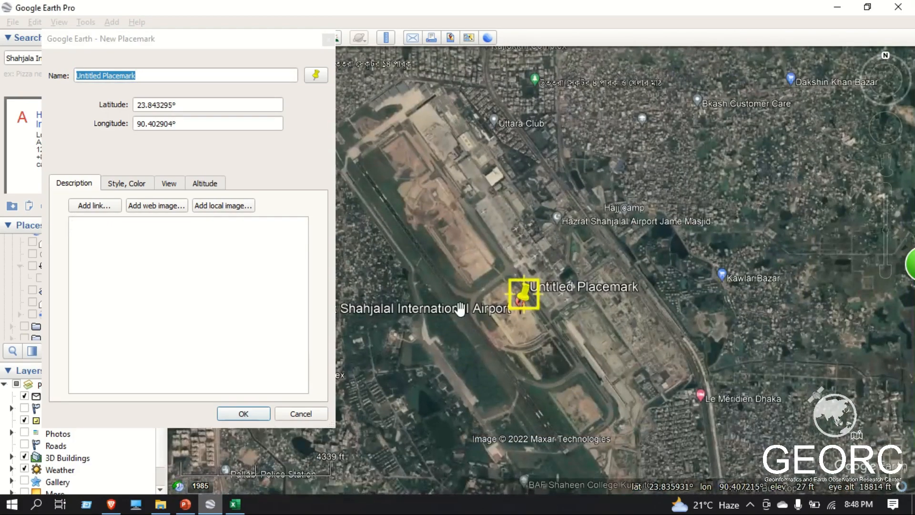
pyautogui.scroll(-2, 549, 350)
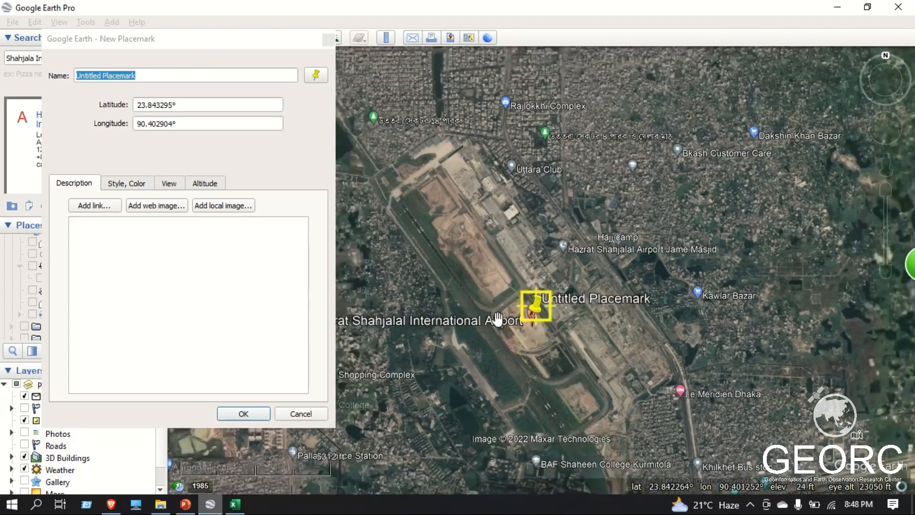
pyautogui.scroll(5, 549, 361)
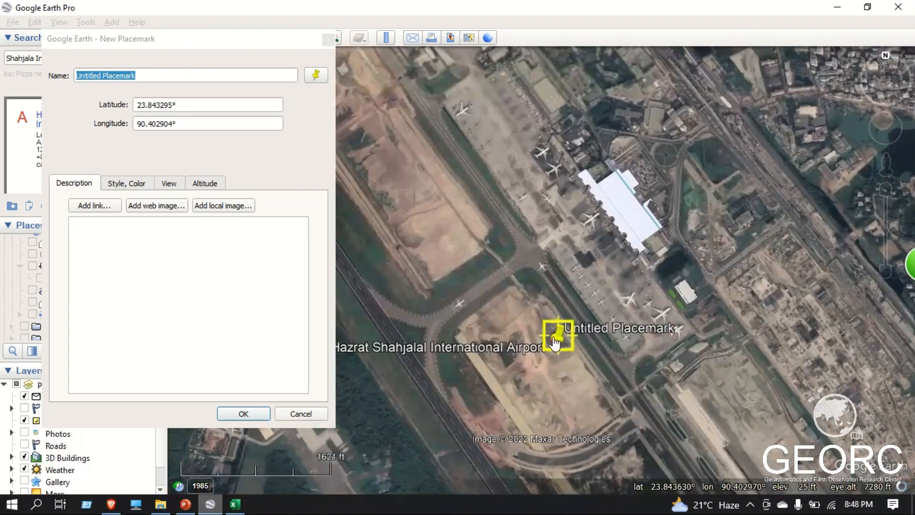
pyautogui.moveTo(555, 343); pyautogui.dragTo(553, 339)
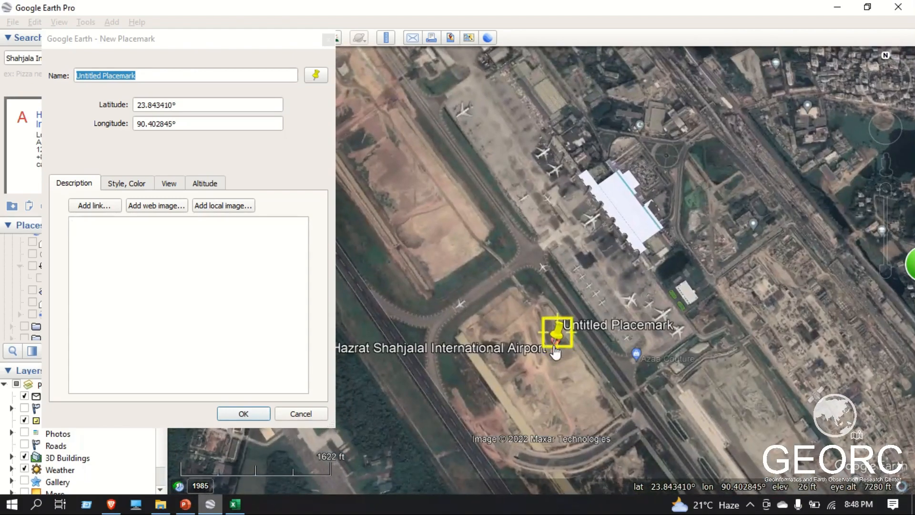
# Step: Copy the airport placemark's latitude 23.843410° into cell B3 of the Excel sheet
pyautogui.click(189, 104)
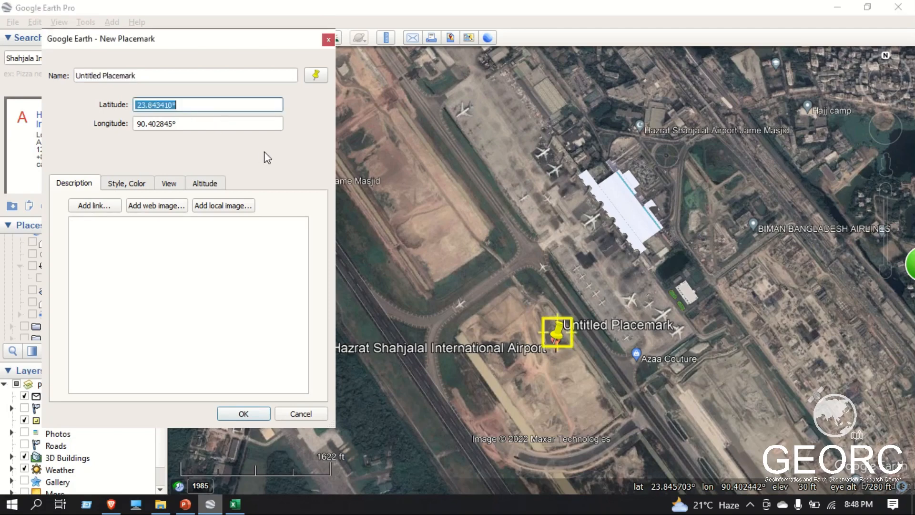
pyautogui.click(235, 505)
pyautogui.click(244, 186)
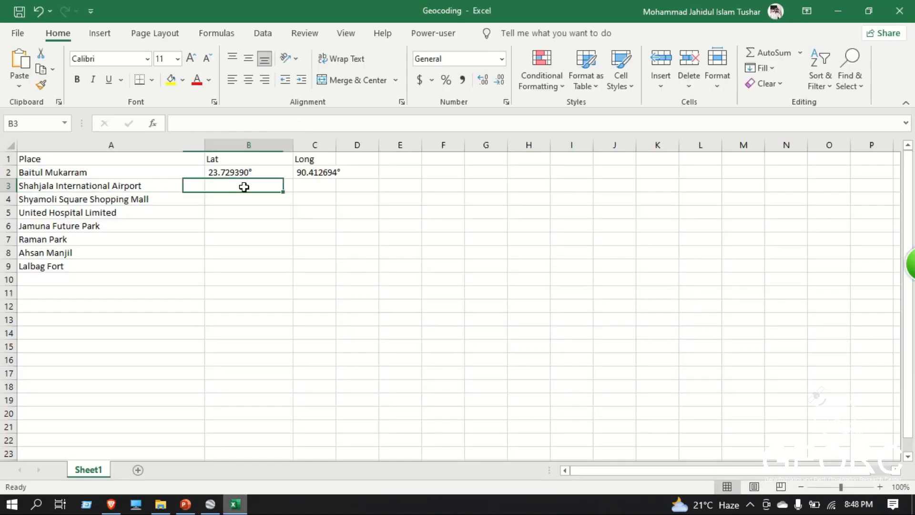
pyautogui.hotkey('ctrl', 'v')
# Step: Copy the airport placemark's longitude 90.402845° from Google Earth Pro into cell C3 of the Excel sheet
pyautogui.click(211, 505)
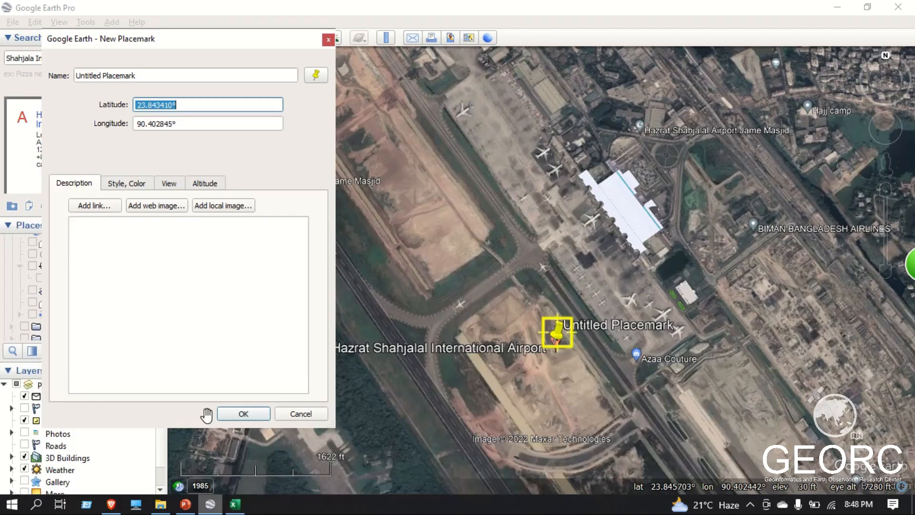
pyautogui.tripleClick(152, 125)
pyautogui.click(235, 504)
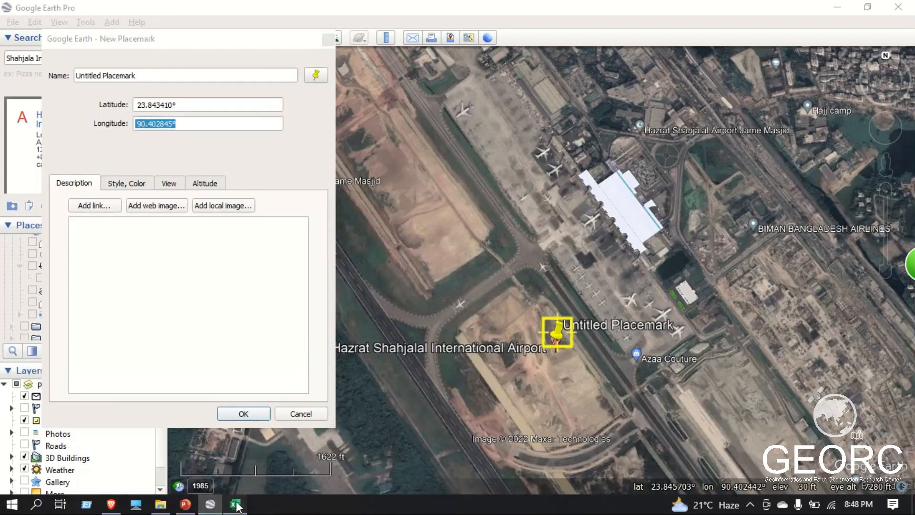
pyautogui.click(315, 184)
pyautogui.hotkey('ctrl', 'v')
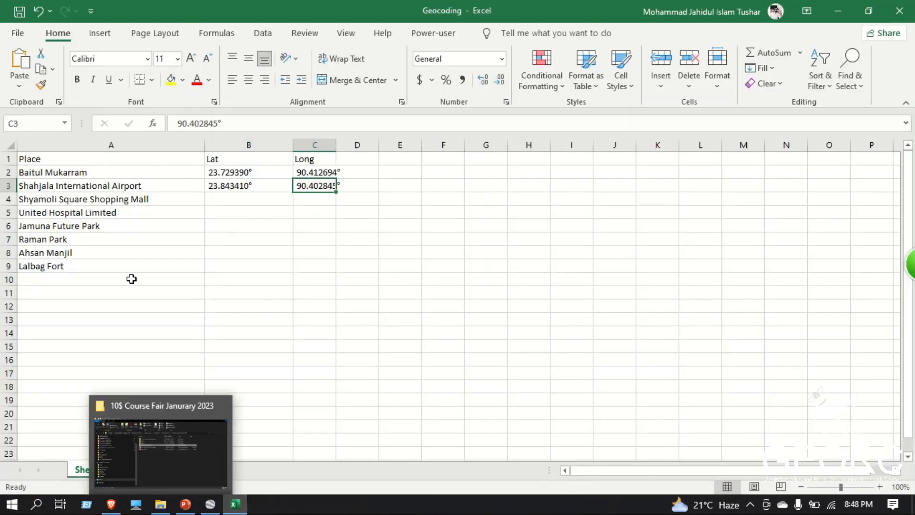
# Step: Copy the place name "Shyamoli Square Shopping Mall" from A4 and save the open airport placemark in Google Earth Pro
pyautogui.click(224, 202)
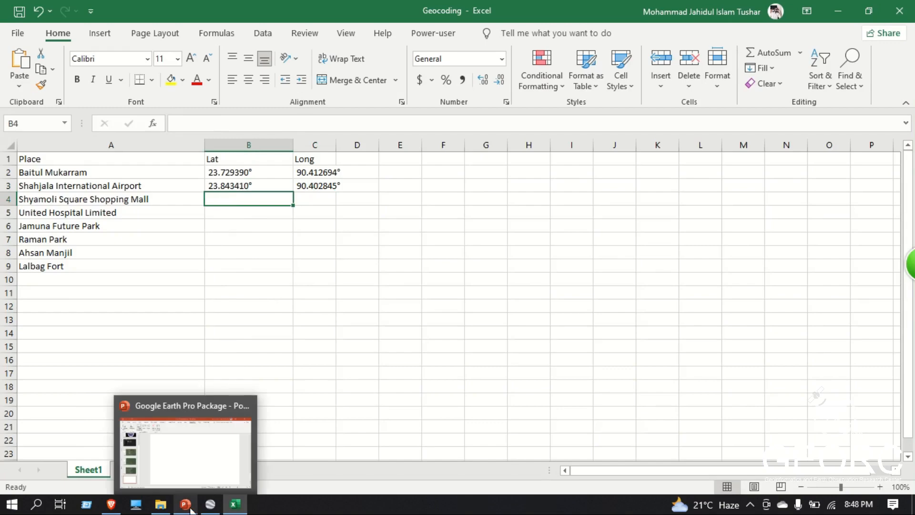
pyautogui.moveTo(213, 507)
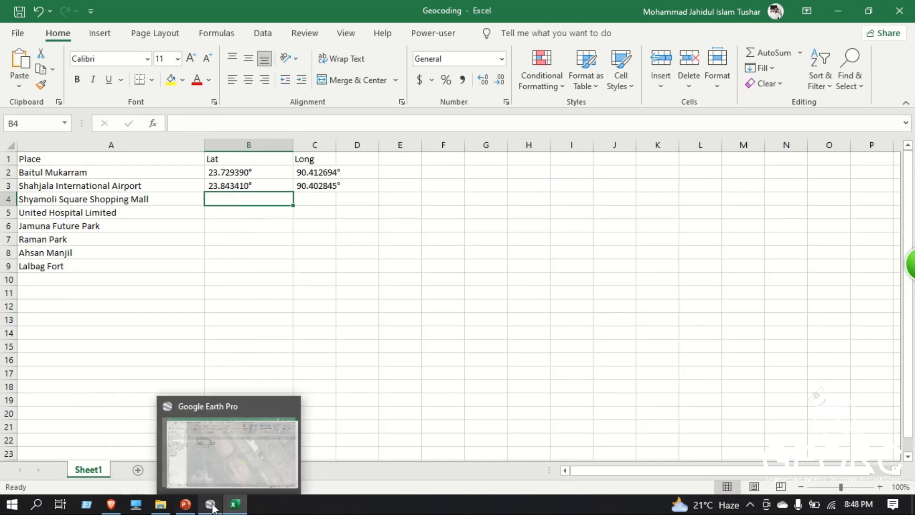
pyautogui.click(42, 199)
pyautogui.hotkey('ctrl', 'c')
pyautogui.click(198, 510)
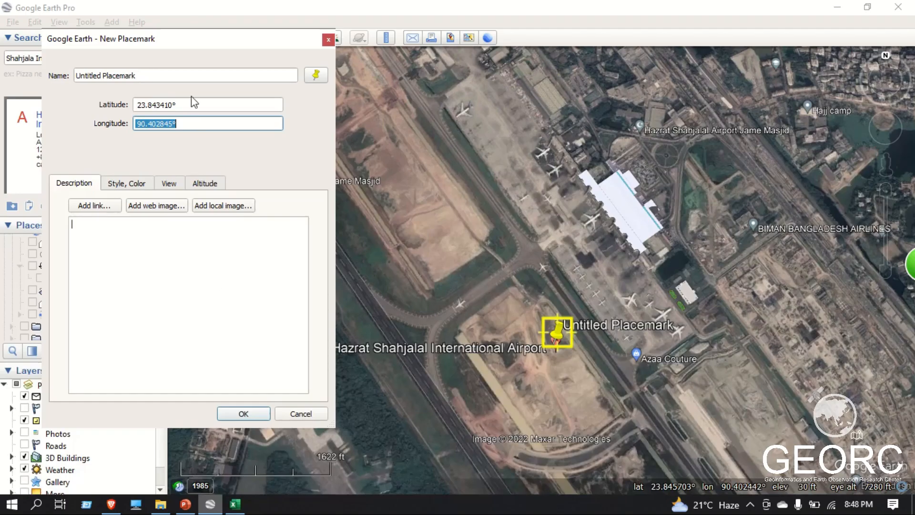
pyautogui.click(252, 417)
# Step: Replace the search text with "Shyamoli Square Shopping Mall" and run the search
pyautogui.tripleClick(77, 52)
pyautogui.hotkey('ctrl', 'v')
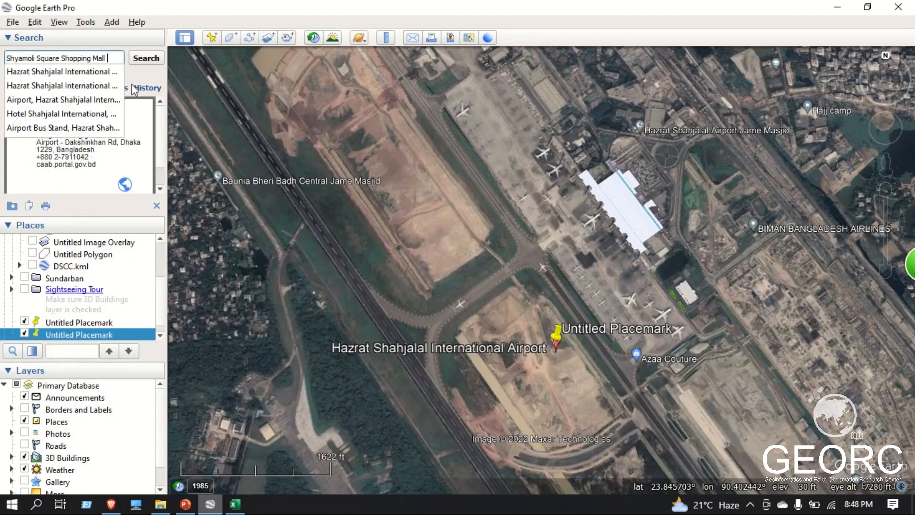
pyautogui.click(153, 62)
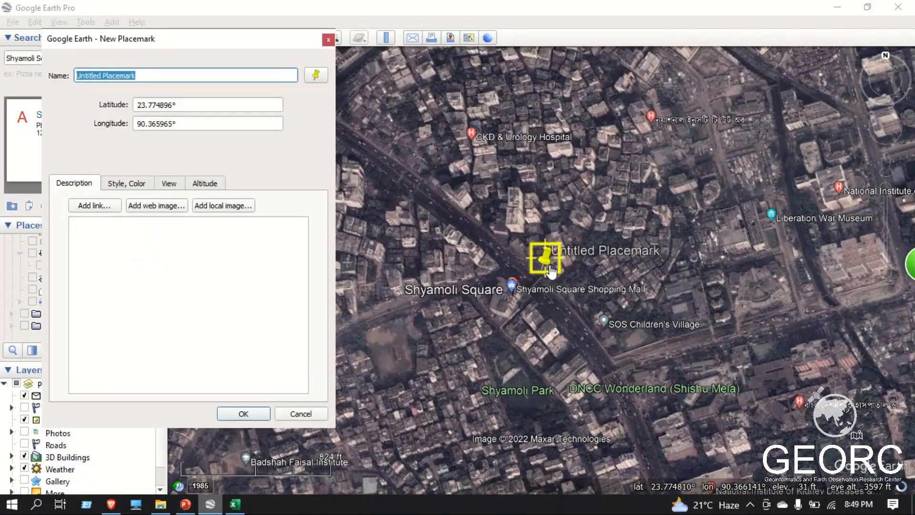
# Step: Move the new placemark onto the Shyamoli Square marker and copy its latitude 23.774609° into cell B4 in Excel
pyautogui.moveTo(543, 268); pyautogui.dragTo(517, 293)
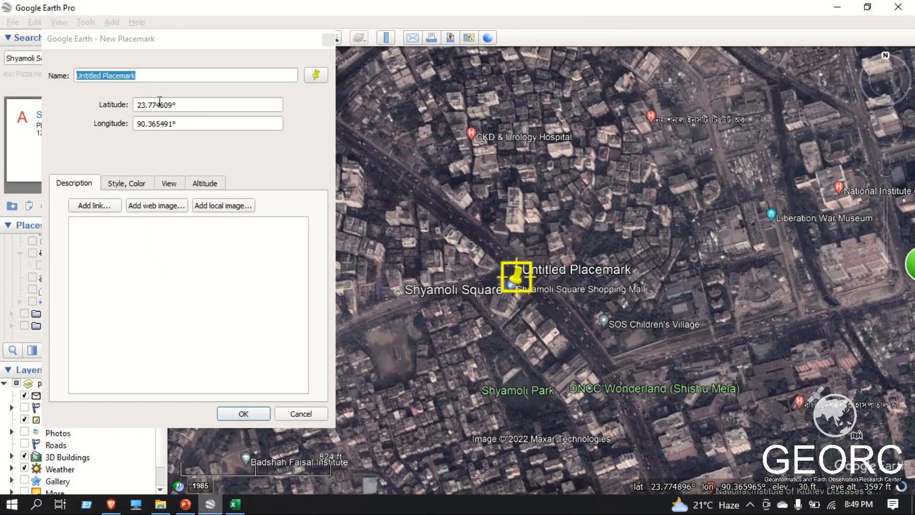
pyautogui.doubleClick(193, 101)
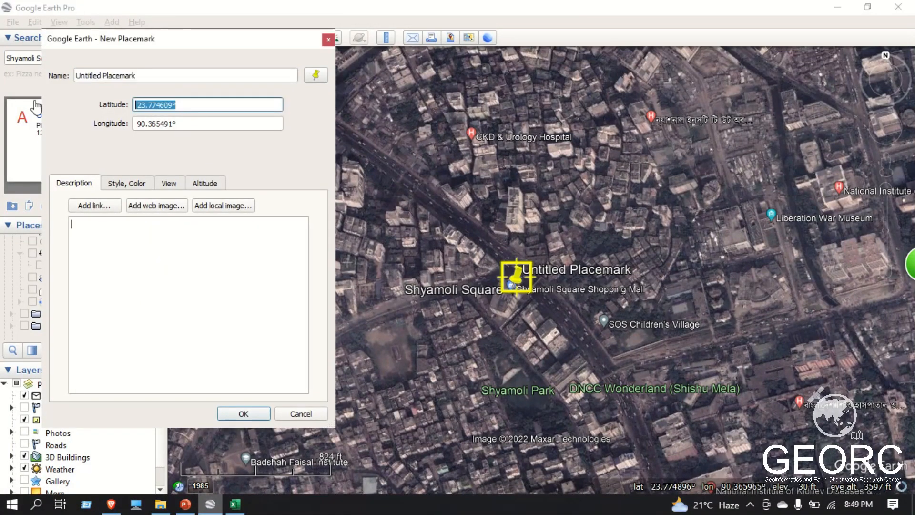
pyautogui.click(235, 504)
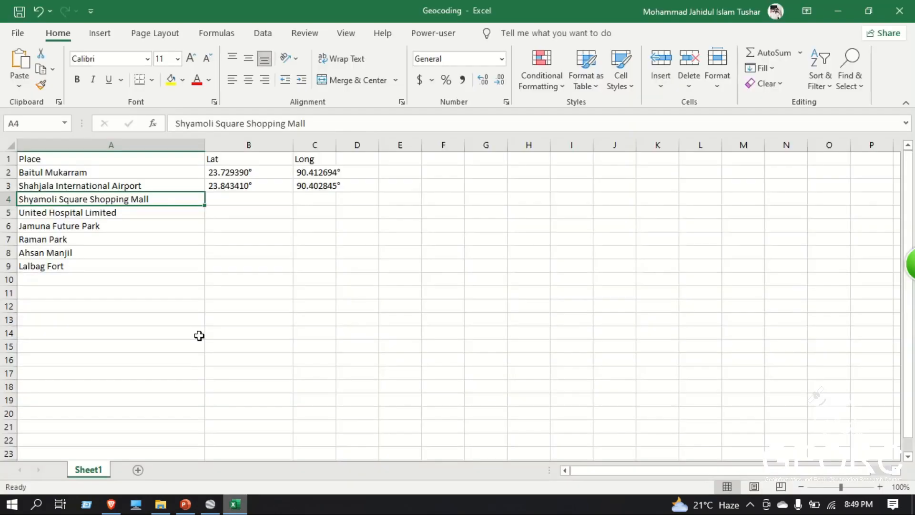
pyautogui.click(244, 196)
pyautogui.hotkey('ctrl', 'v')
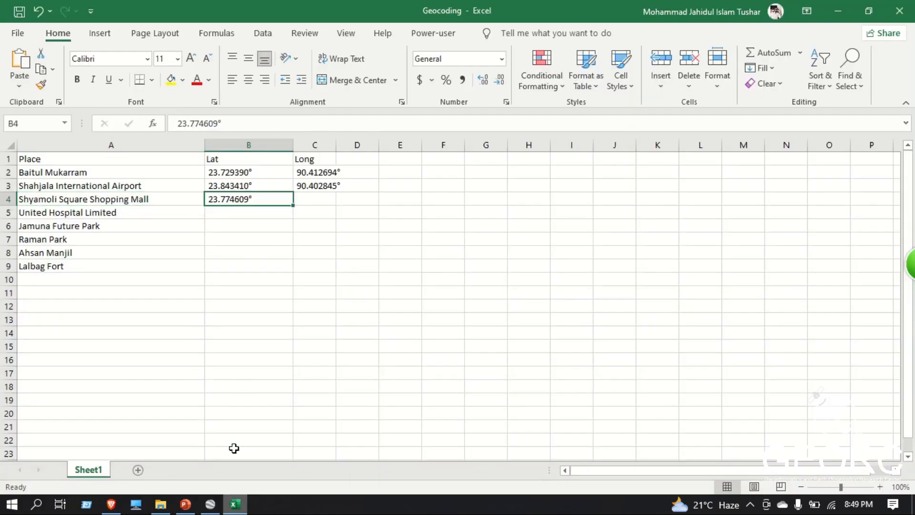
# Step: Copy the Shyamoli Square placemark's longitude 90.365491° from Google Earth Pro into cell C4 of the Excel sheet
pyautogui.click(211, 504)
pyautogui.doubleClick(188, 123)
pyautogui.click(236, 504)
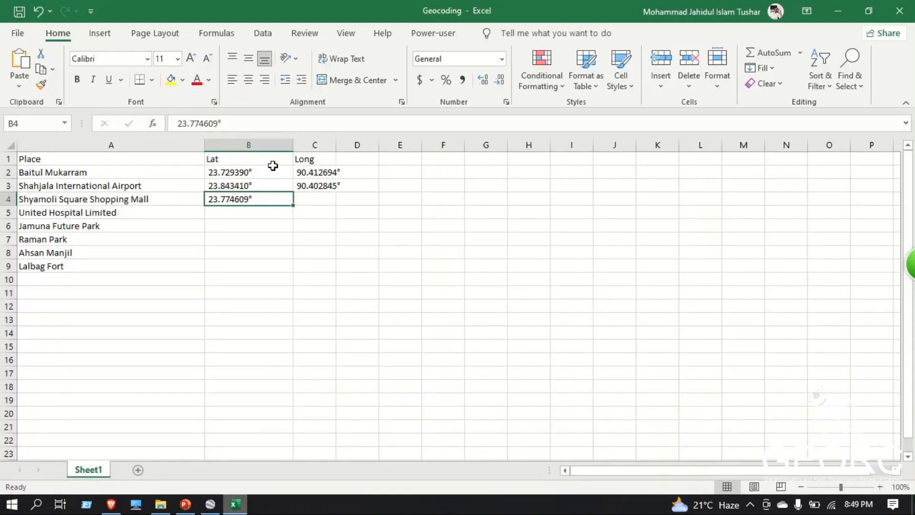
pyautogui.click(332, 196)
pyautogui.hotkey('ctrl', 'v')
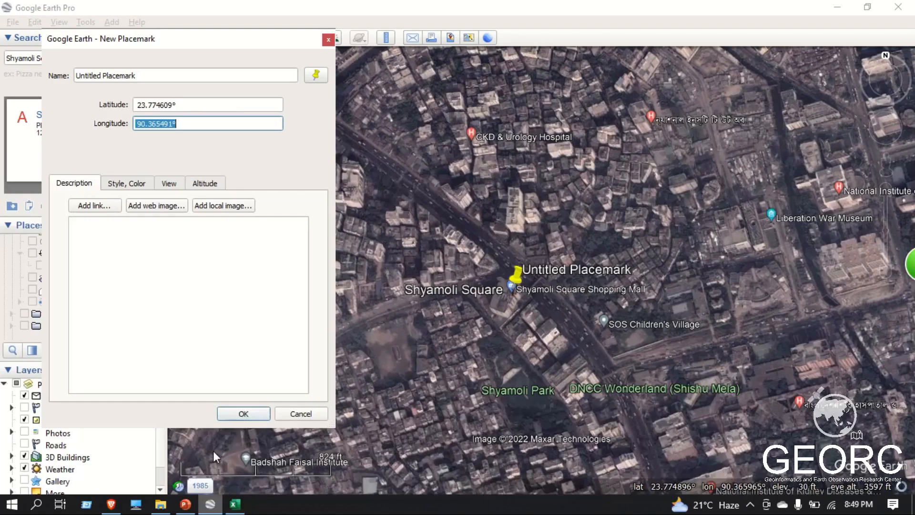
# Step: Save the Shyamoli Square placemark in Google Earth Pro and copy the place name "United Hospital Limited" from A5 in Excel
pyautogui.click(210, 504)
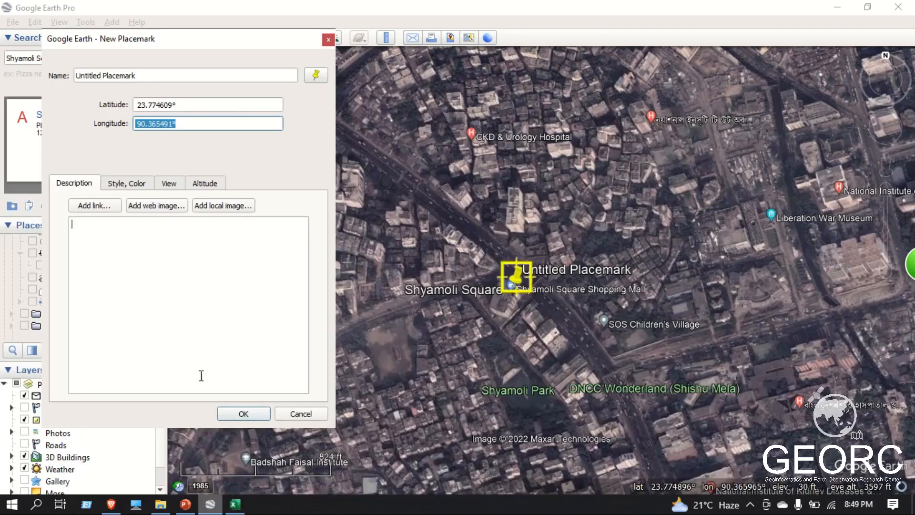
pyautogui.click(244, 413)
pyautogui.click(235, 504)
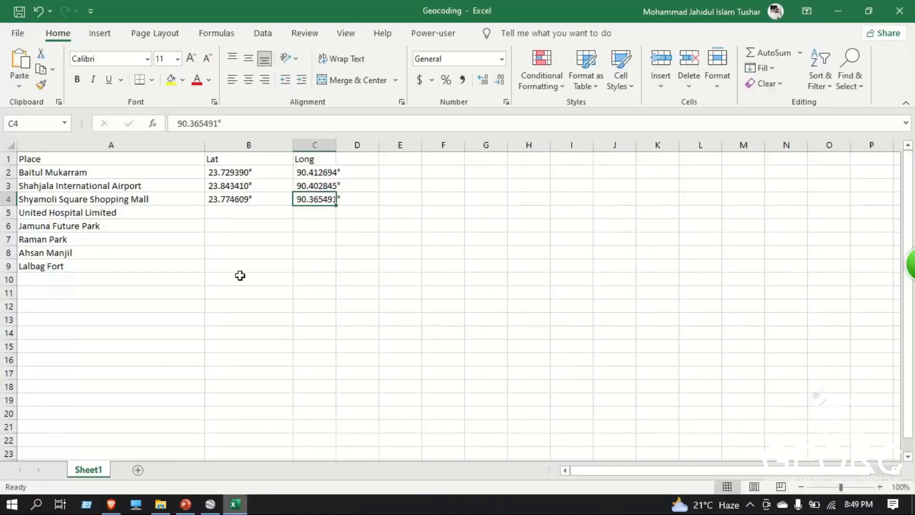
pyautogui.click(152, 212)
pyautogui.hotkey('ctrl', 'c')
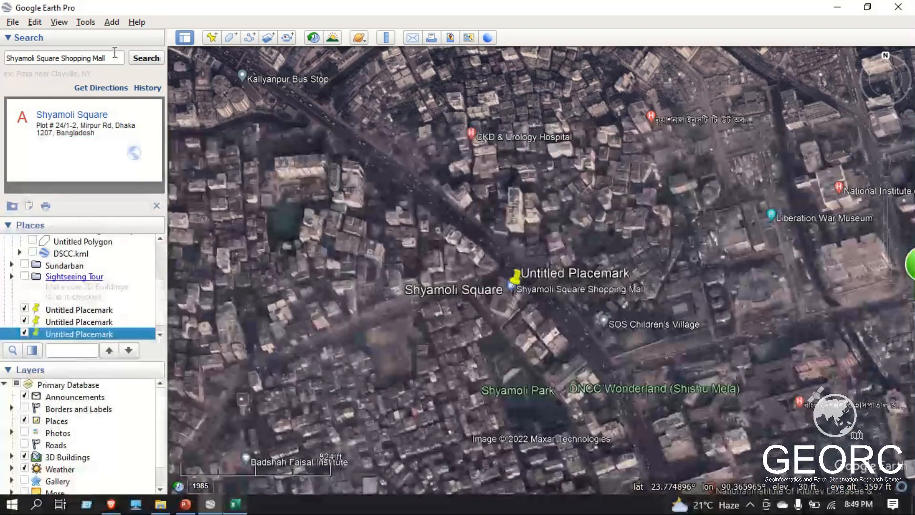
# Step: Return to Google Earth Pro, replace the search text with "United Hospital Limited" and run the search
pyautogui.click(101, 63)
pyautogui.hotkey('ctrl', 'v')
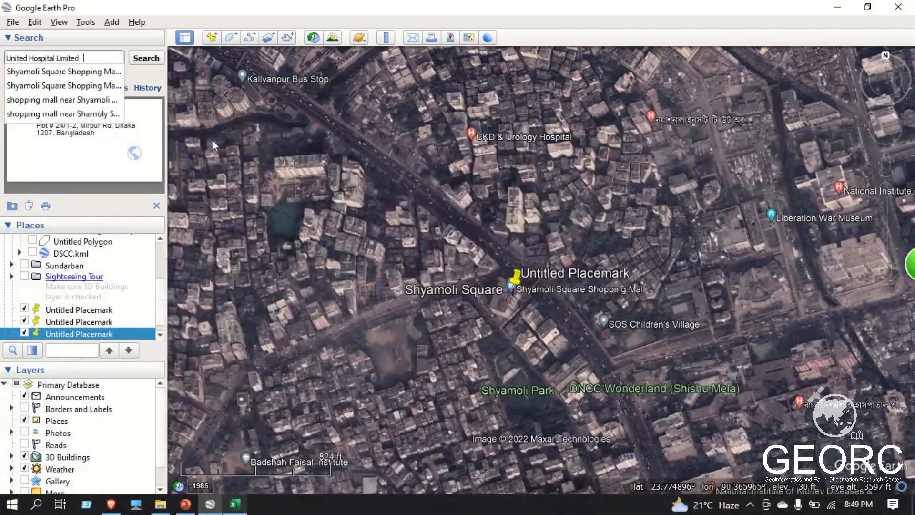
pyautogui.click(152, 62)
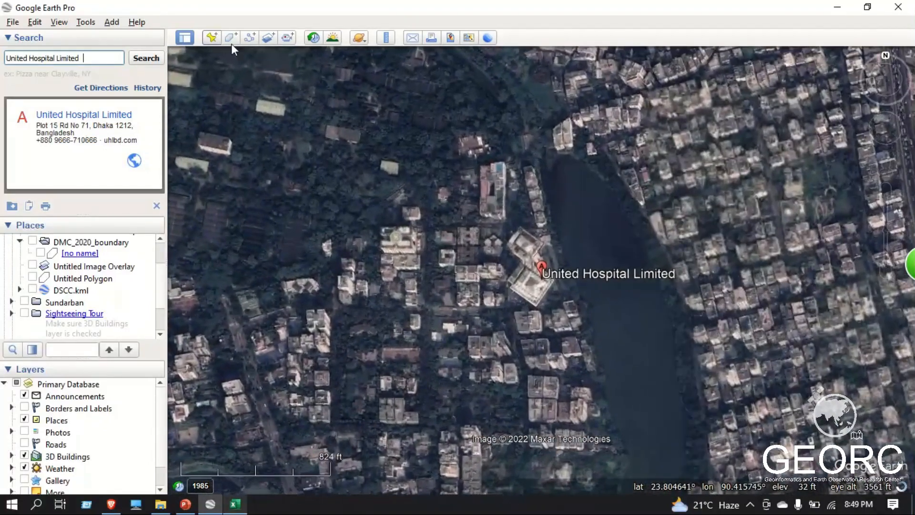
# Step: Add a placemark named "United Hospital Limited" at the found hospital and copy its latitude 23.804645° into cell B5 in Excel
pyautogui.click(212, 38)
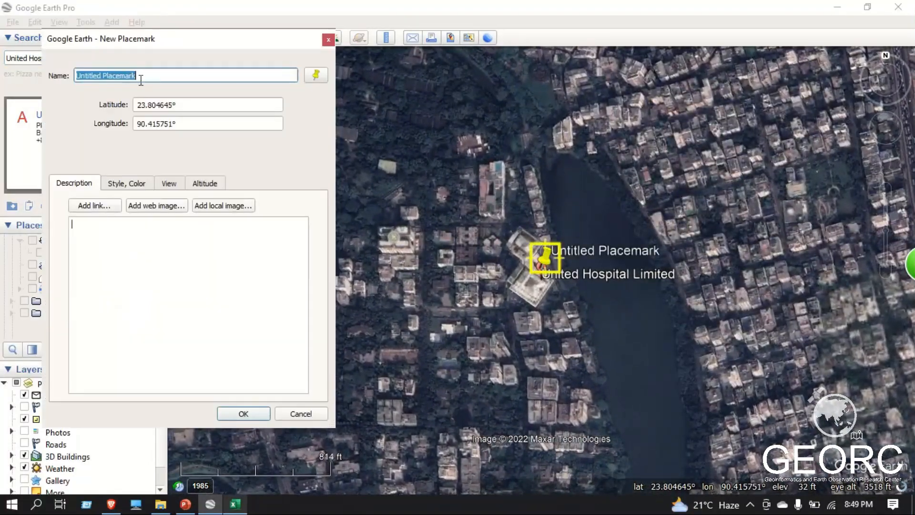
pyautogui.hotkey('ctrl', 'v')
pyautogui.press('Tab')
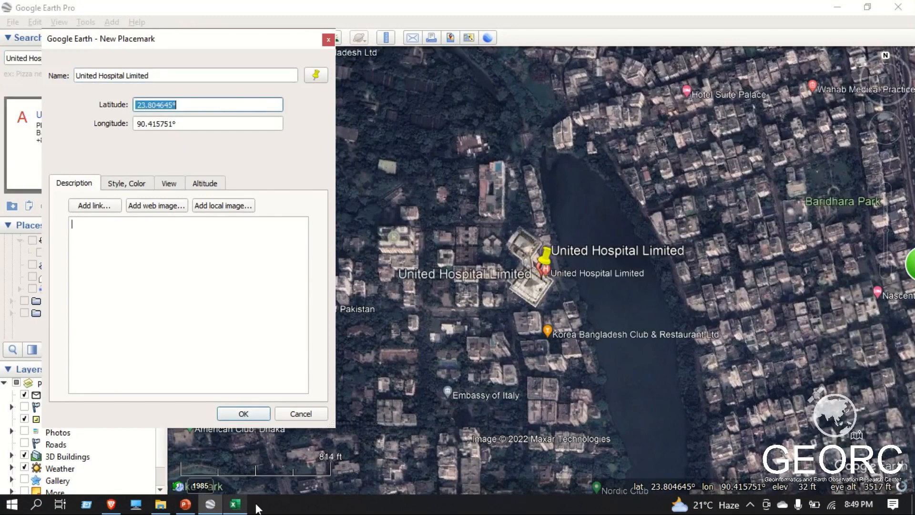
pyautogui.click(235, 504)
pyautogui.click(268, 213)
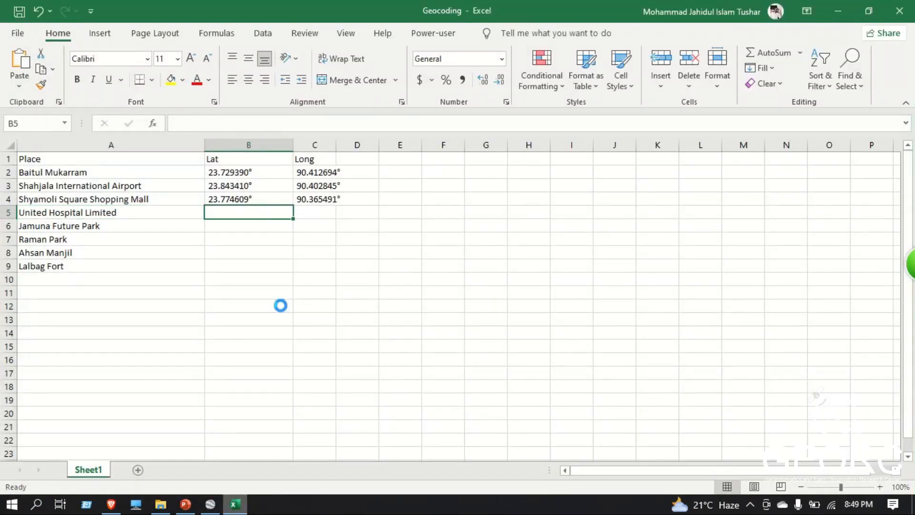
# Step: Copy the hospital placemark's longitude 90.415751° into cell C5 in Excel and save the placemark in Google Earth Pro
pyautogui.click(212, 504)
pyautogui.press('Tab')
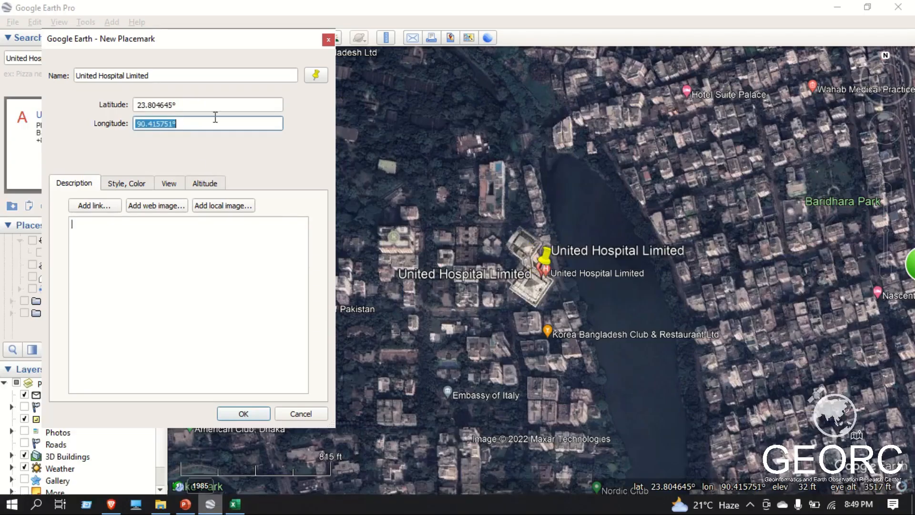
pyautogui.click(235, 504)
pyautogui.click(316, 210)
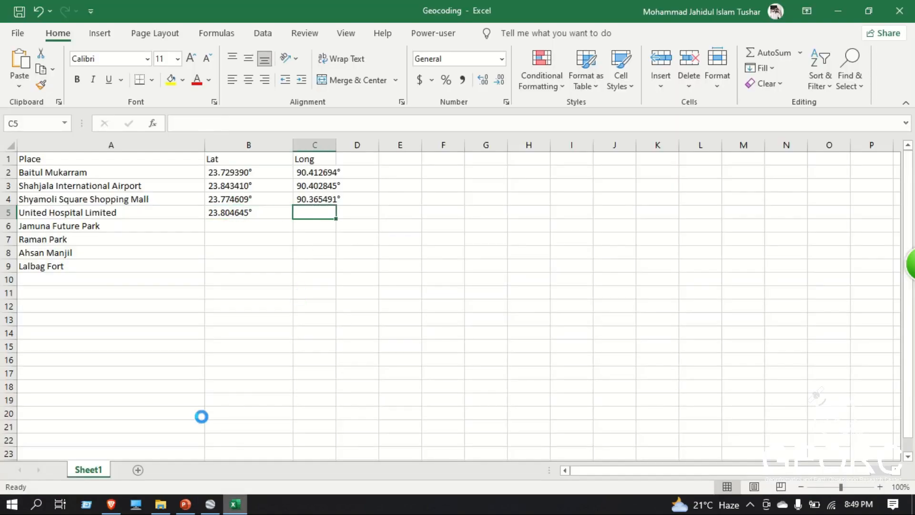
pyautogui.click(210, 504)
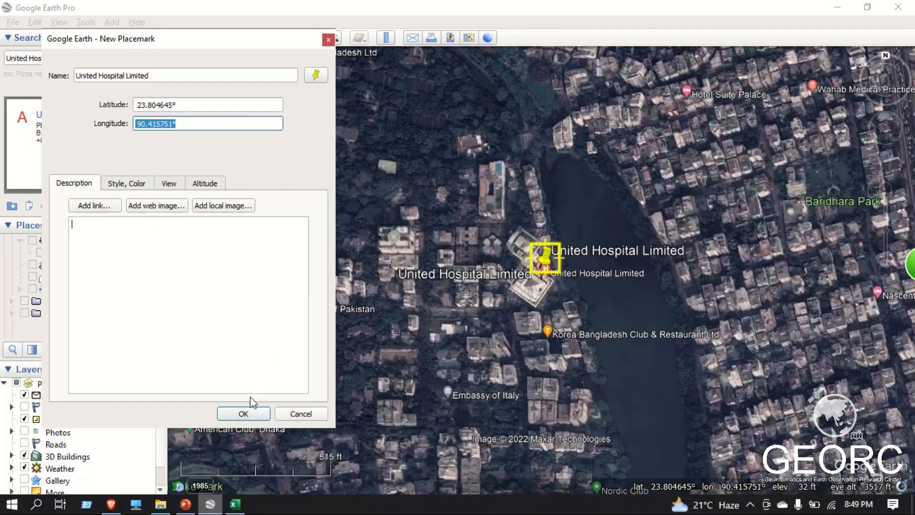
pyautogui.click(247, 412)
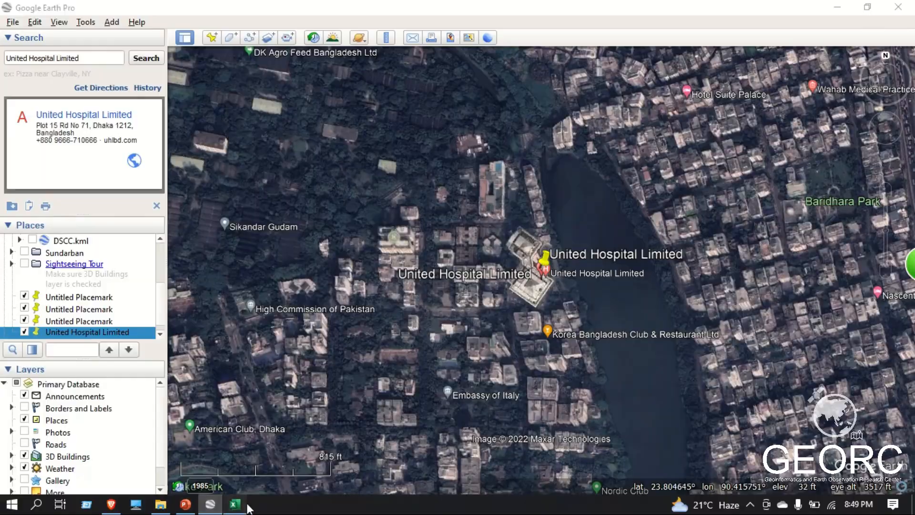
# Step: Copy the place name "Jamuna Future Park" from cell A6 in Excel and search for it in Google Earth Pro
pyautogui.click(235, 504)
pyautogui.click(96, 227)
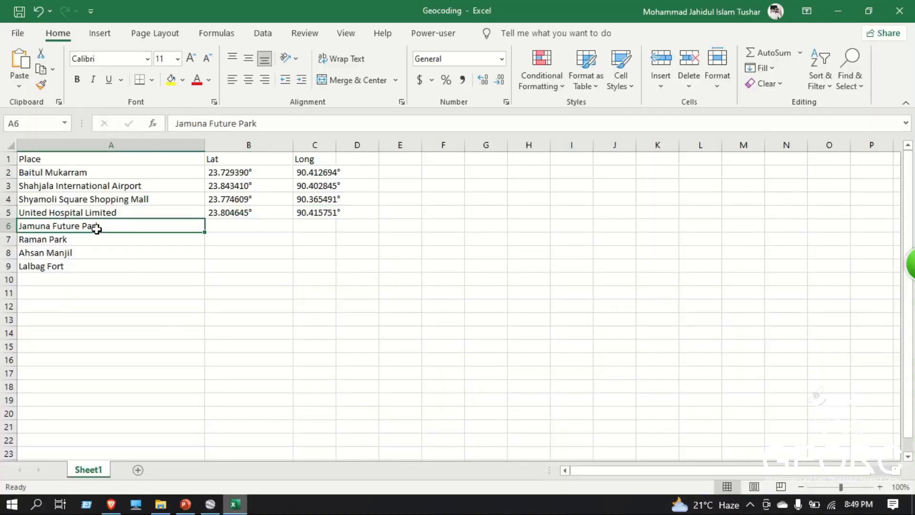
pyautogui.hotkey('ctrl', 'c')
pyautogui.click(210, 505)
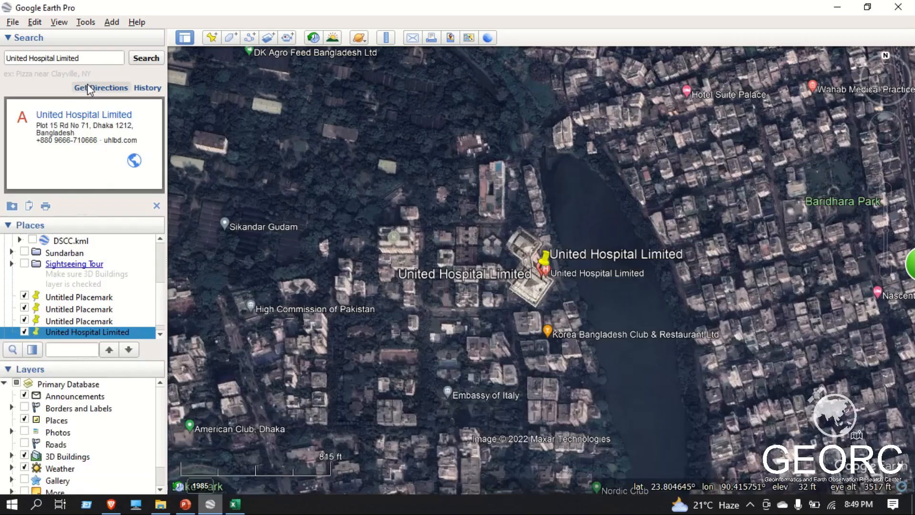
pyautogui.click(90, 56)
pyautogui.hotkey('ctrl', 'v')
pyautogui.click(148, 58)
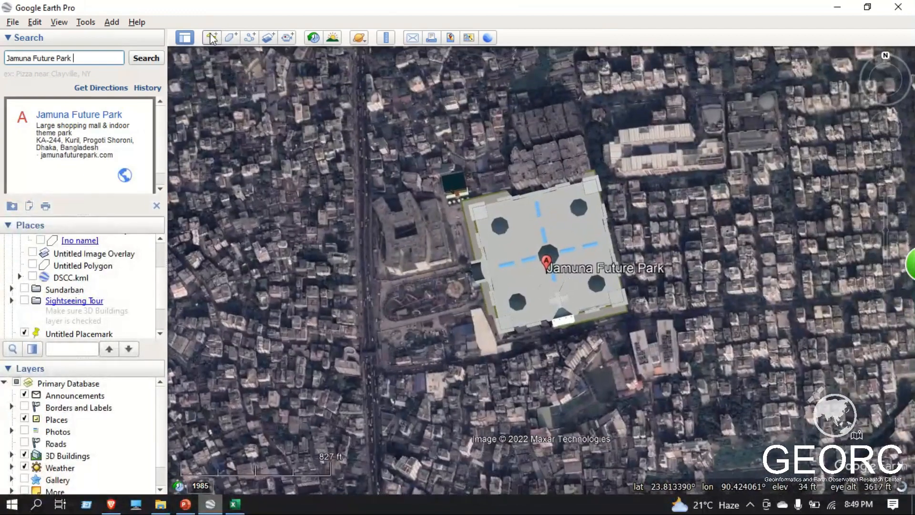
# Step: Add a placemark named "Jamuna Future Park" at the found mall and copy its latitude 23.813439° into cell B6 in Excel
pyautogui.click(212, 37)
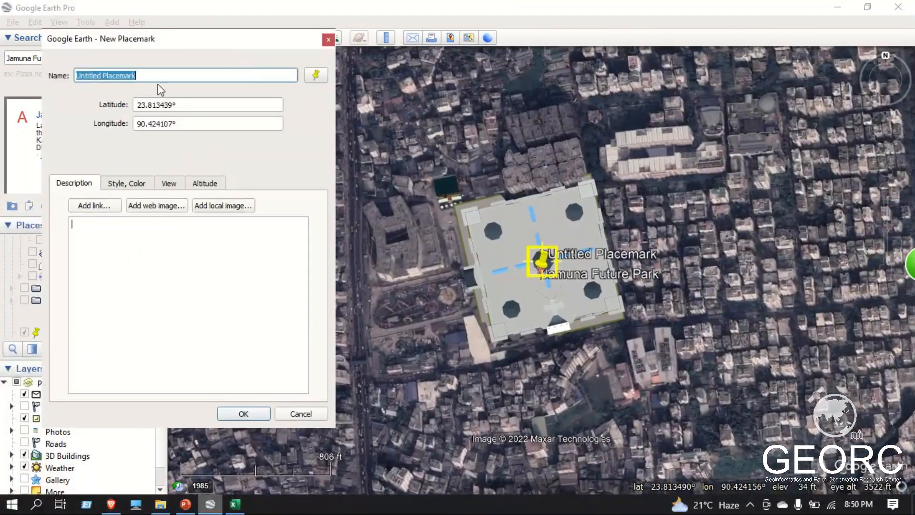
pyautogui.hotkey('ctrl', 'v')
pyautogui.click(176, 110)
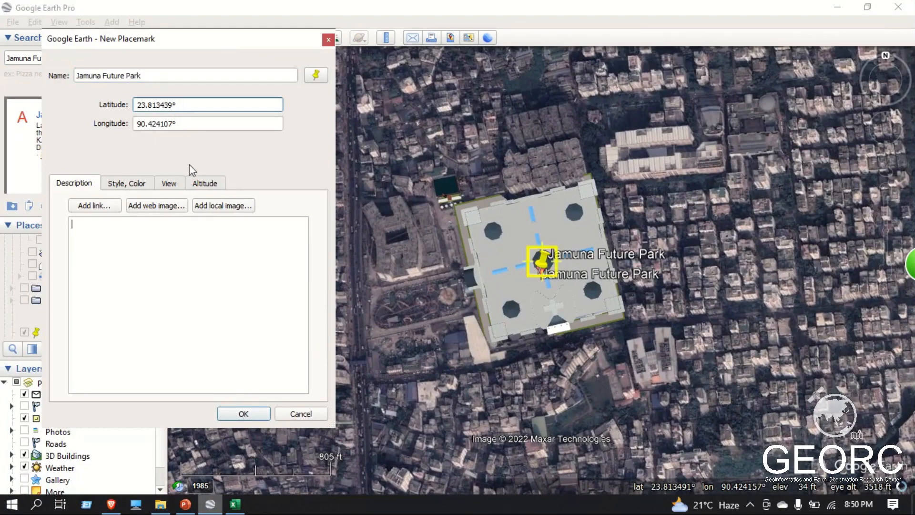
pyautogui.hotkey('alt', 'Tab')
pyautogui.click(245, 226)
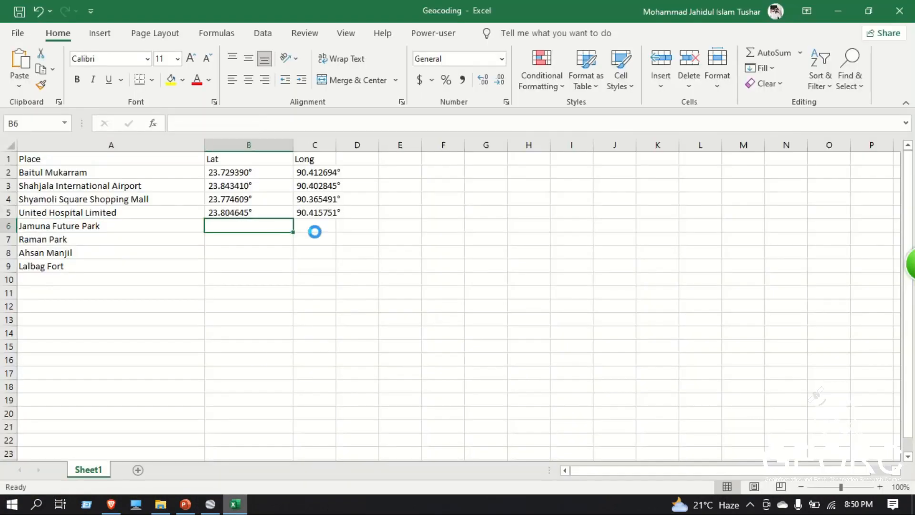
# Step: Copy the Jamuna Future Park placemark's longitude 90.424107° into cell C6 in Excel and save the placemark in Google Earth Pro
pyautogui.click(211, 504)
pyautogui.click(159, 125)
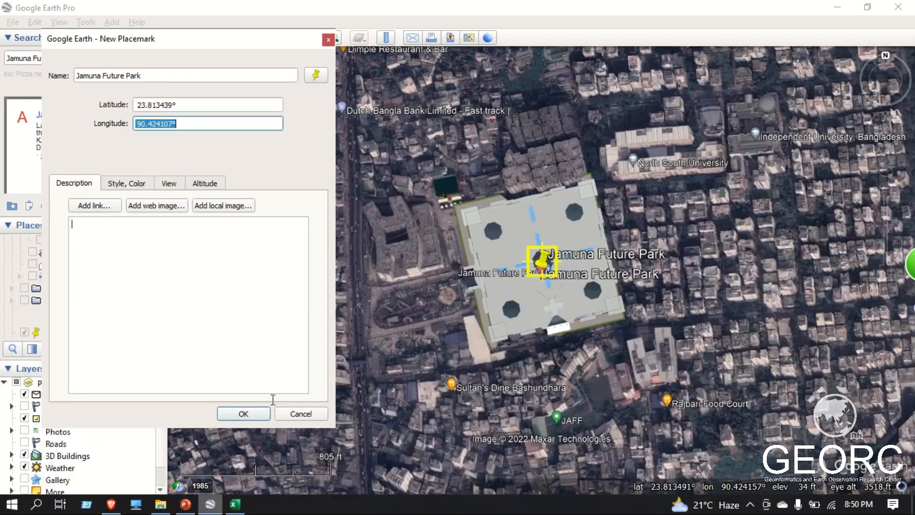
pyautogui.click(235, 504)
pyautogui.click(314, 226)
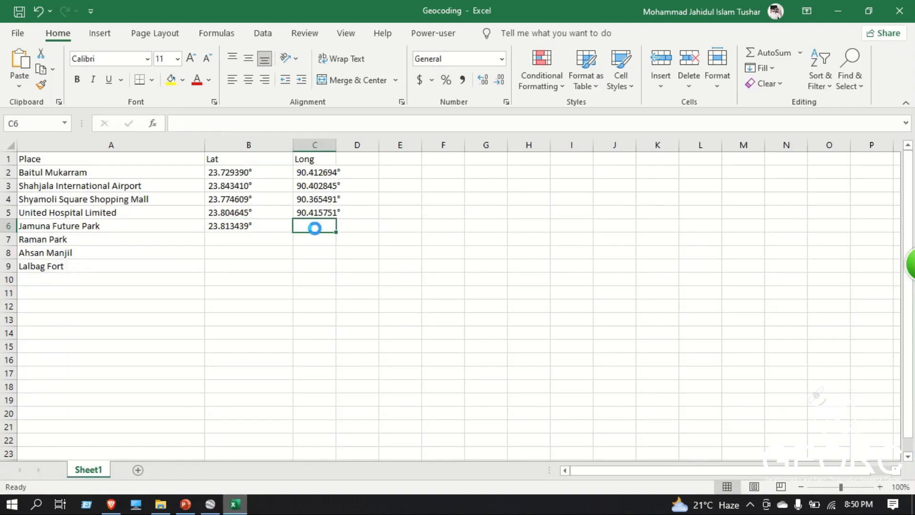
pyautogui.click(210, 504)
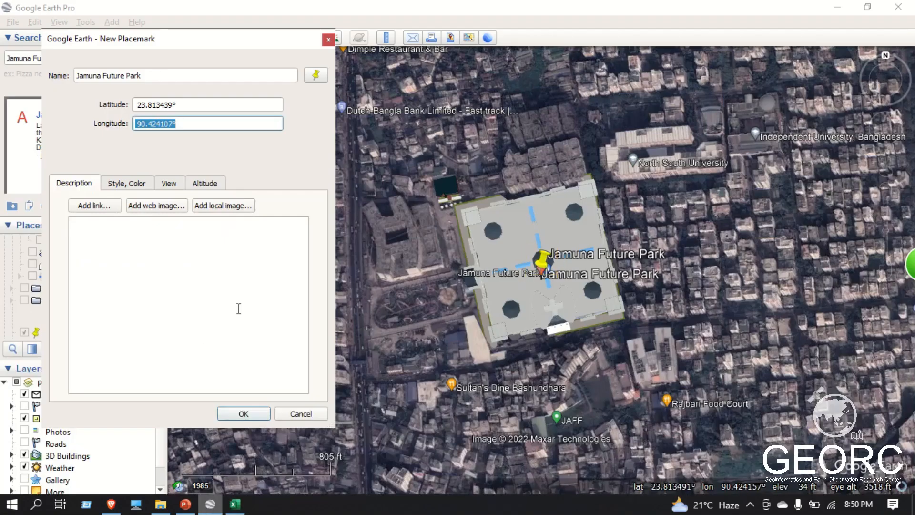
pyautogui.click(243, 413)
# Step: Switch to Excel, correct the place name in cell A7 to "Ramna Park" and copy it
pyautogui.click(235, 504)
pyautogui.click(65, 237)
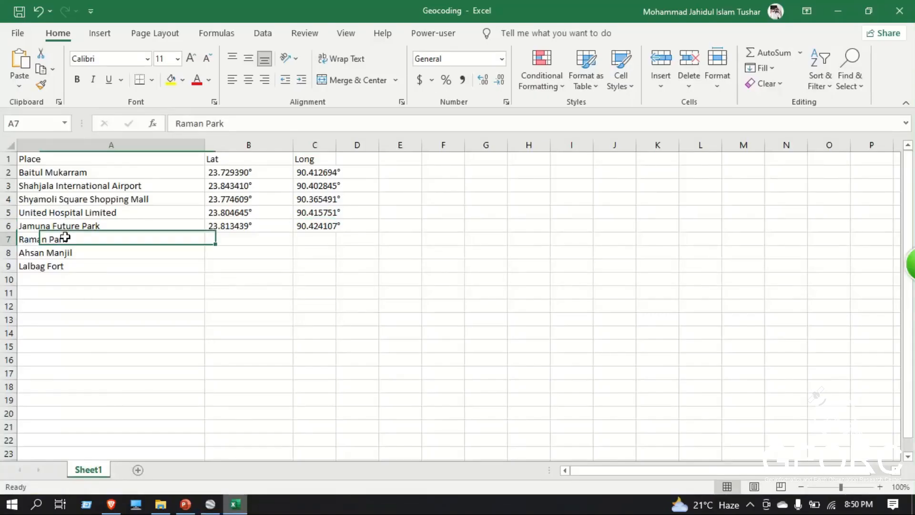
pyautogui.hotkey('ctrl', 'c')
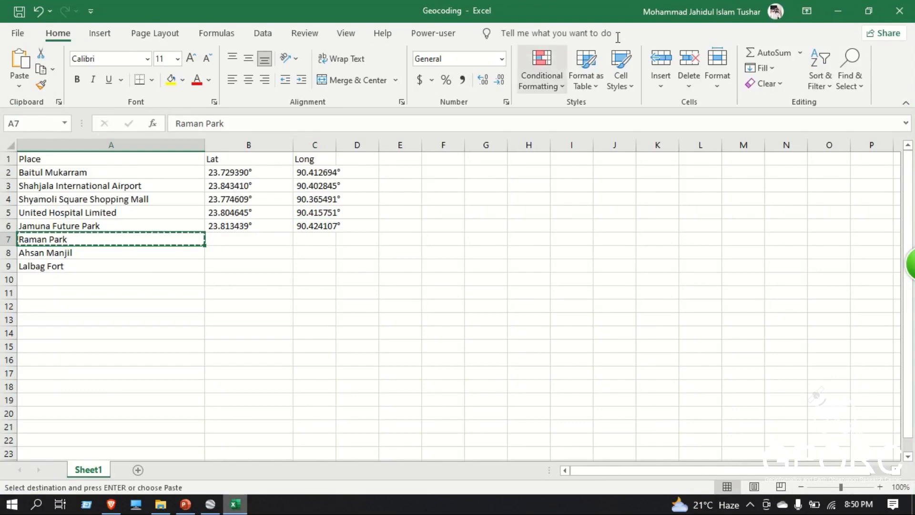
pyautogui.doubleClick(31, 238)
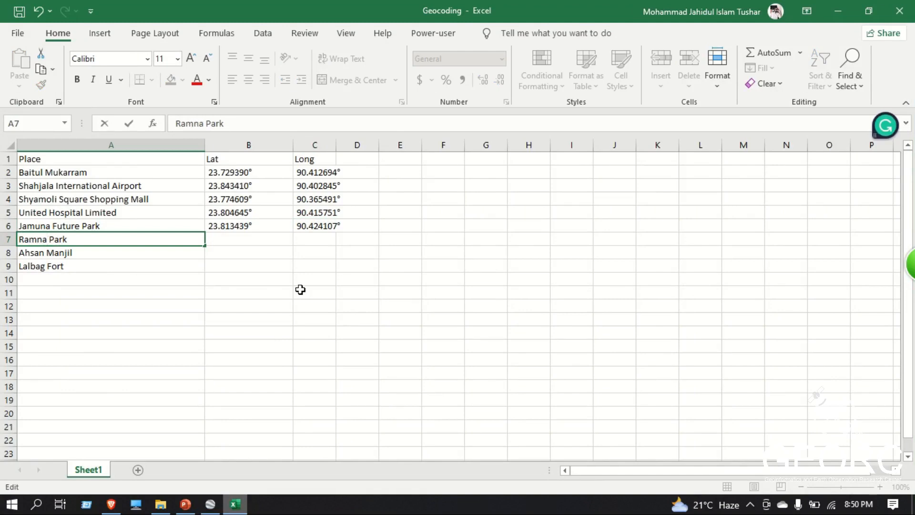
pyautogui.press('Return')
pyautogui.click(116, 238)
pyautogui.hotkey('ctrl', 'c')
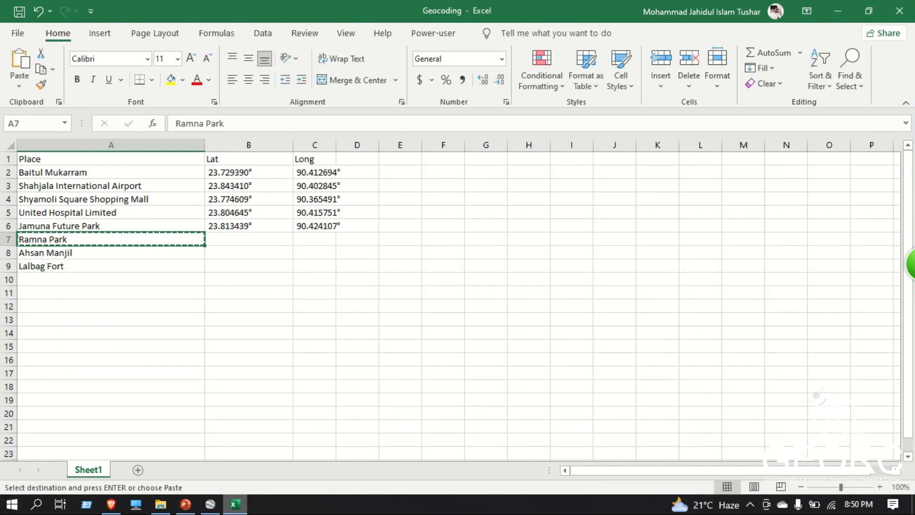
# Step: Return to Google Earth Pro, replace the search text with "Ramna Park" and run the search
pyautogui.click(221, 504)
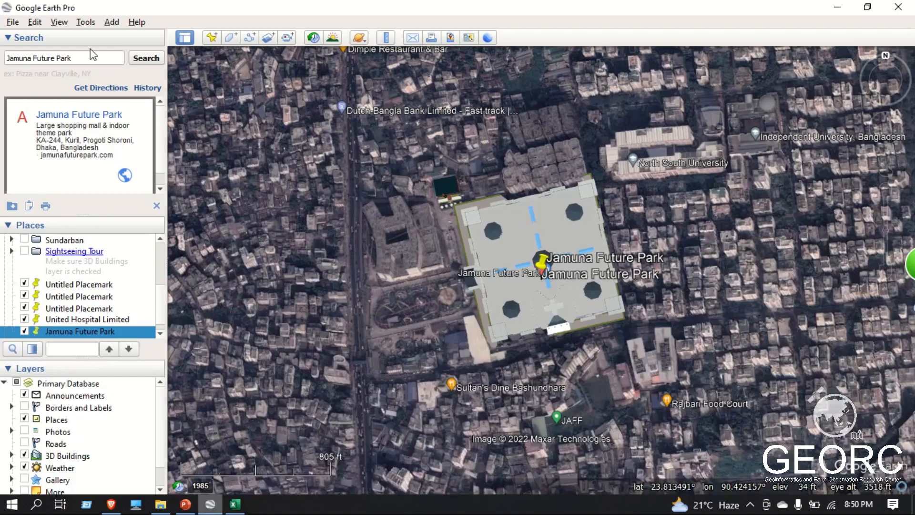
pyautogui.tripleClick(83, 56)
pyautogui.write('Ramna Park')
pyautogui.click(162, 58)
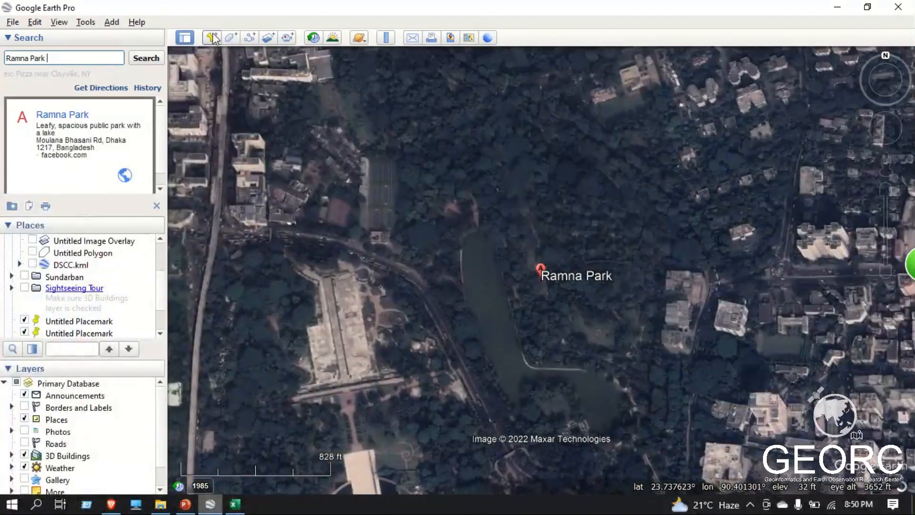
# Step: Add a placemark named "Ramna Park" at the found park and copy its latitude 23.737606° into cell B7 in Excel
pyautogui.click(212, 37)
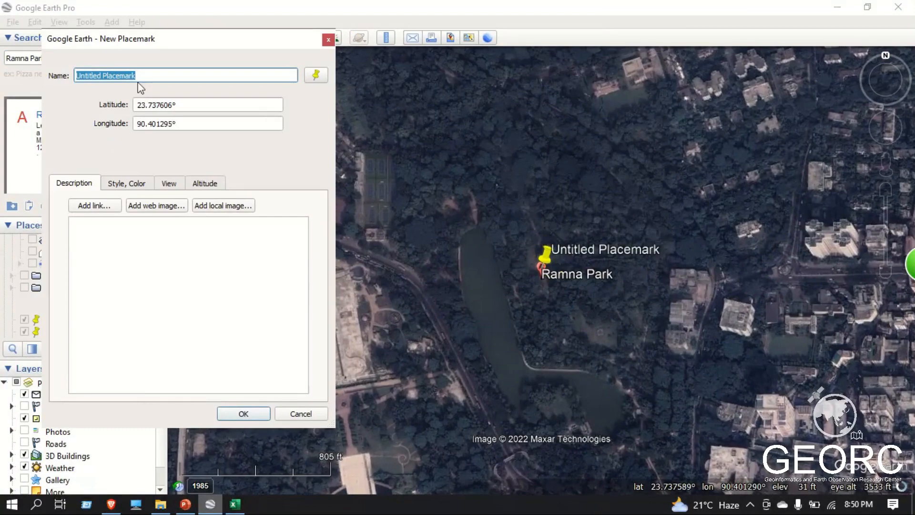
pyautogui.hotkey('ctrl', 'v')
pyautogui.click(165, 108)
pyautogui.hotkey('ctrl', 'a')
pyautogui.click(231, 506)
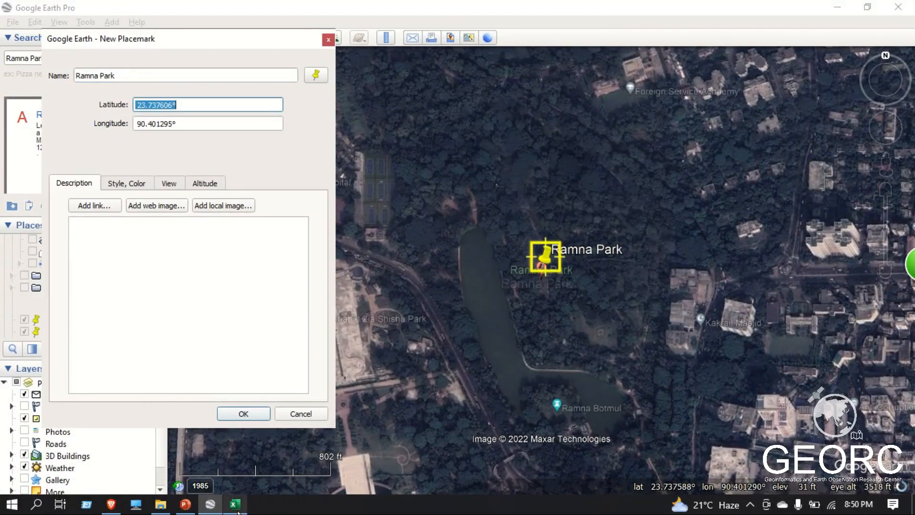
pyautogui.click(242, 237)
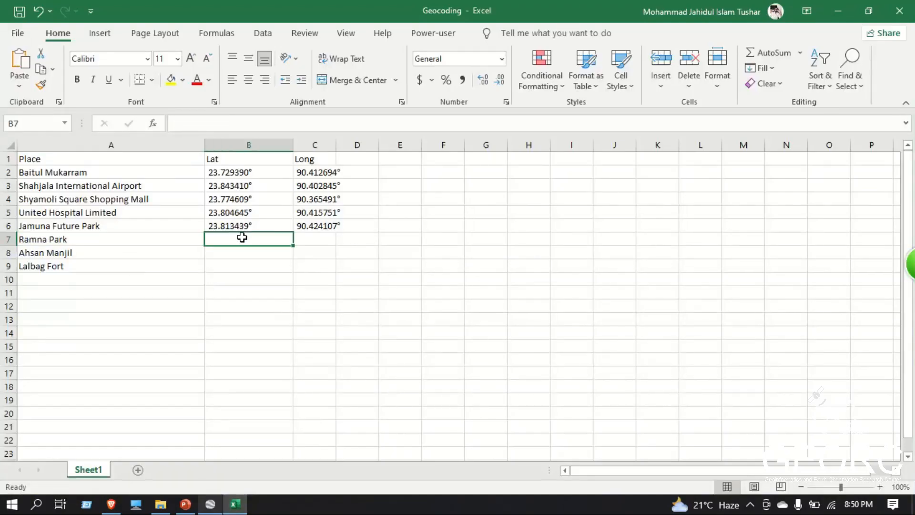
# Step: Copy the Ramna Park placemark's longitude 90.401295° from Google Earth Pro into cell C7 in Excel
pyautogui.click(210, 504)
pyautogui.hotkey('ctrl', 'v')
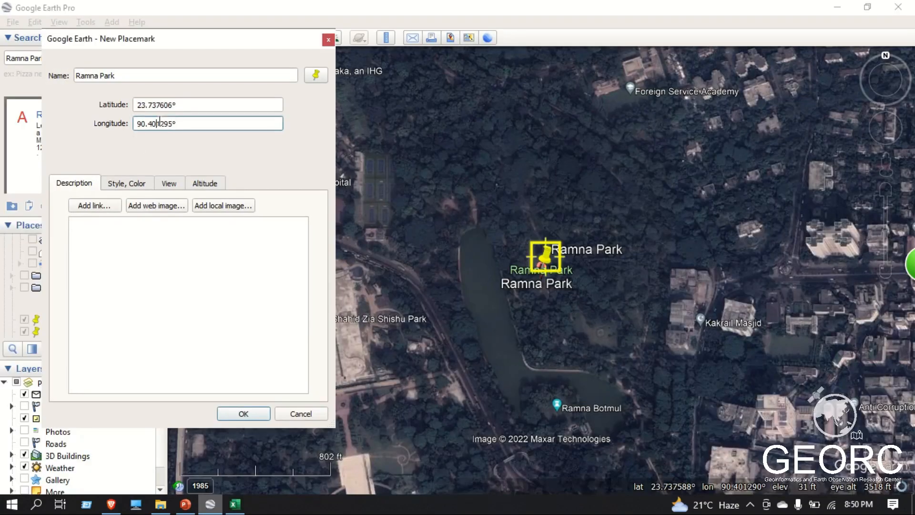
pyautogui.press('Tab')
pyautogui.click(235, 504)
pyautogui.hotkey('ctrl', 'v')
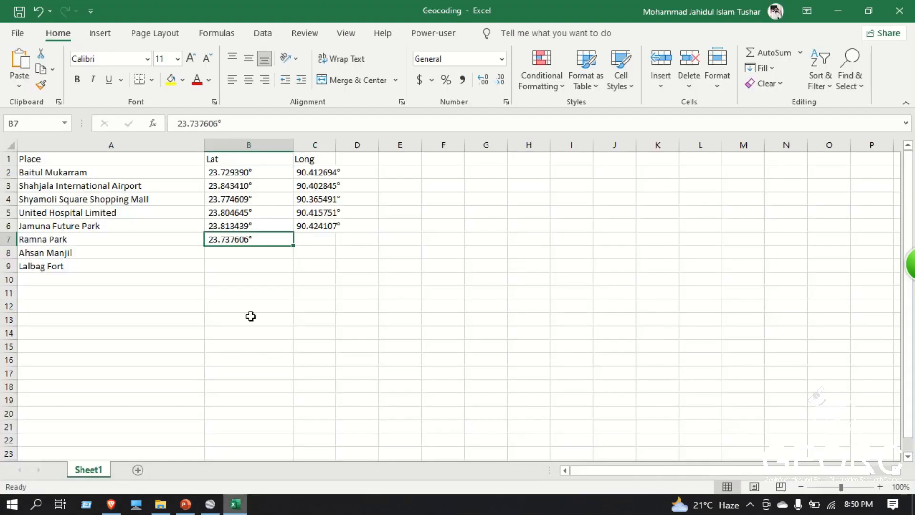
pyautogui.click(319, 231)
pyautogui.click(320, 239)
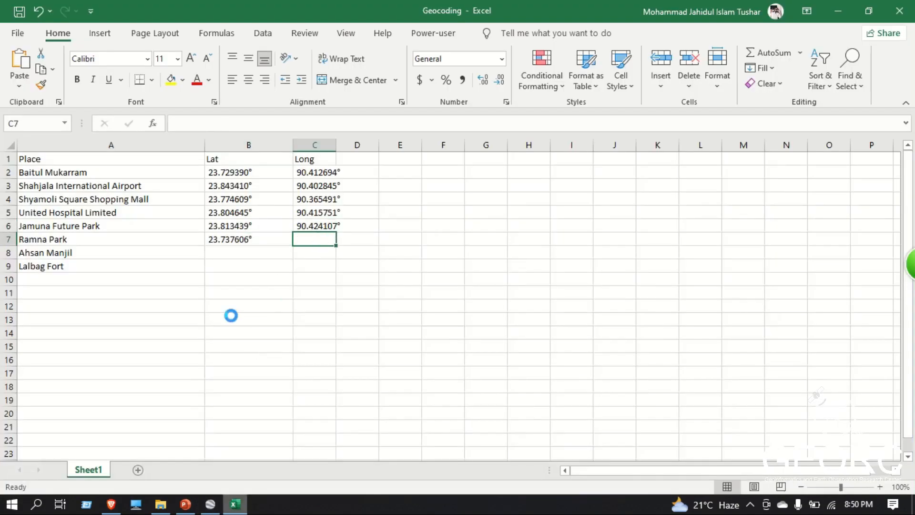
# Step: Copy "Ahsan Manjil" from cell A8, save the open Ramna Park placemark in Google Earth Pro and search for the copied name
pyautogui.click(97, 259)
pyautogui.hotkey('ctrl', 'c')
pyautogui.click(210, 504)
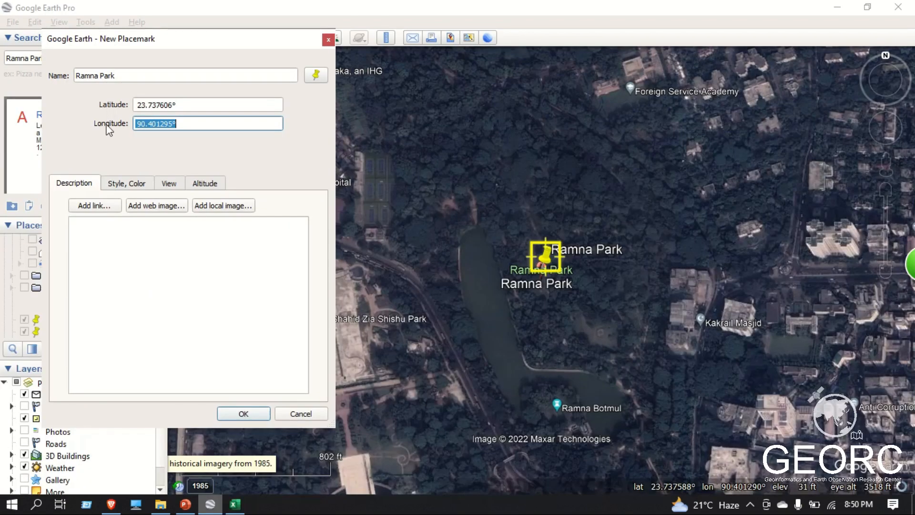
pyautogui.click(242, 415)
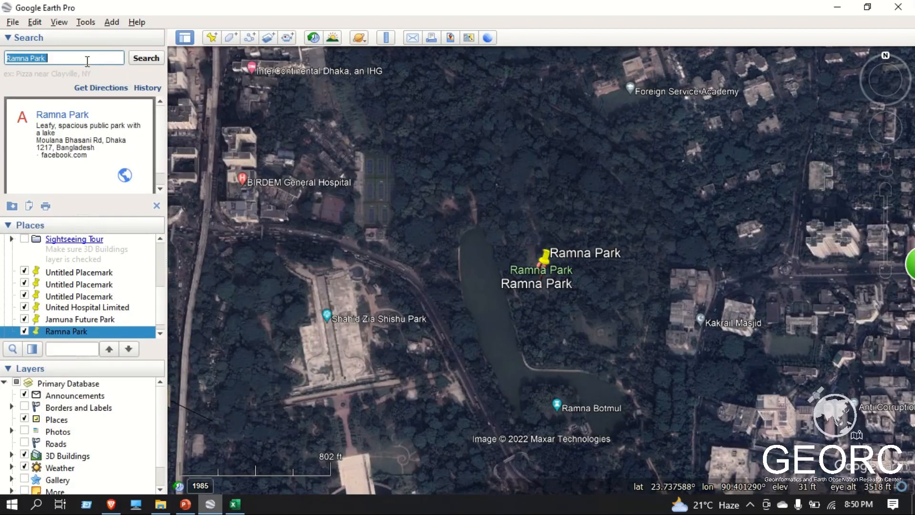
pyautogui.hotkey('ctrl', 'v')
pyautogui.click(149, 58)
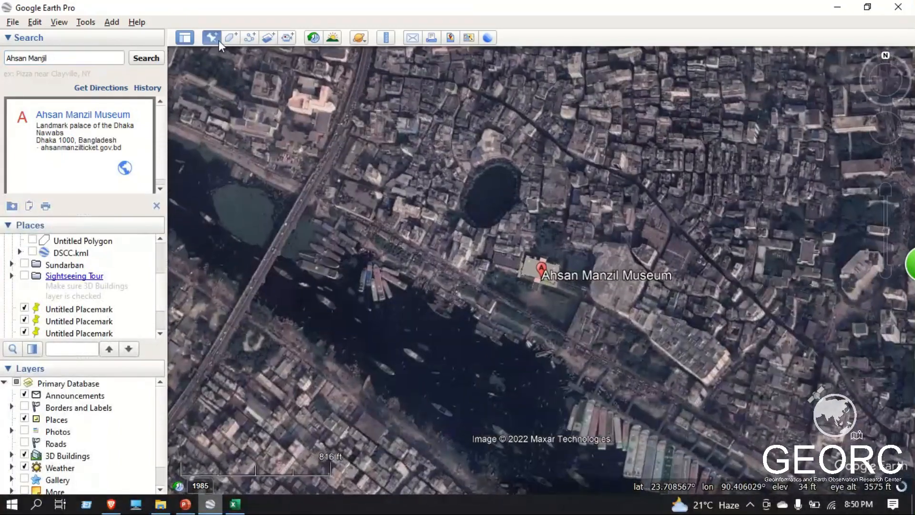
# Step: Add a placemark named "Ahsan Manjil" at the found museum and copy its latitude 23.708564° into cell B8 in Excel
pyautogui.click(219, 41)
pyautogui.click(157, 81)
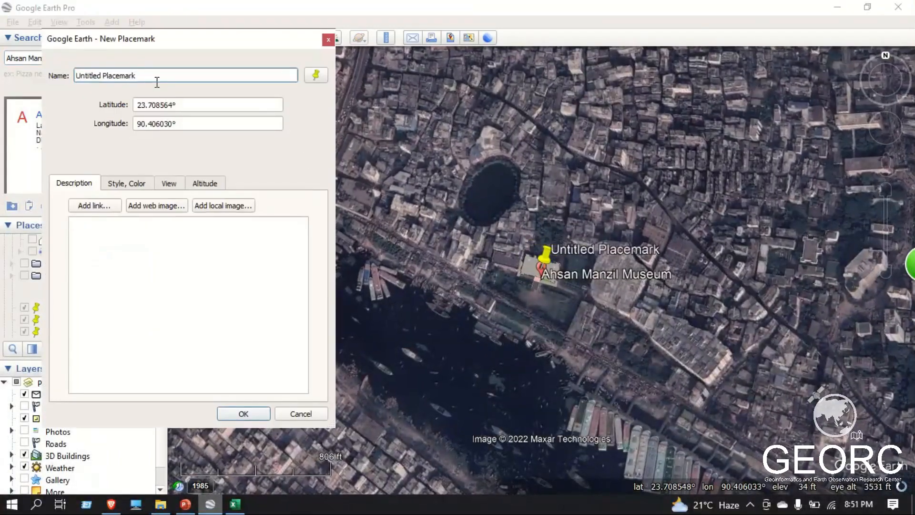
pyautogui.hotkey('ctrl', 'v')
pyautogui.press('Tab')
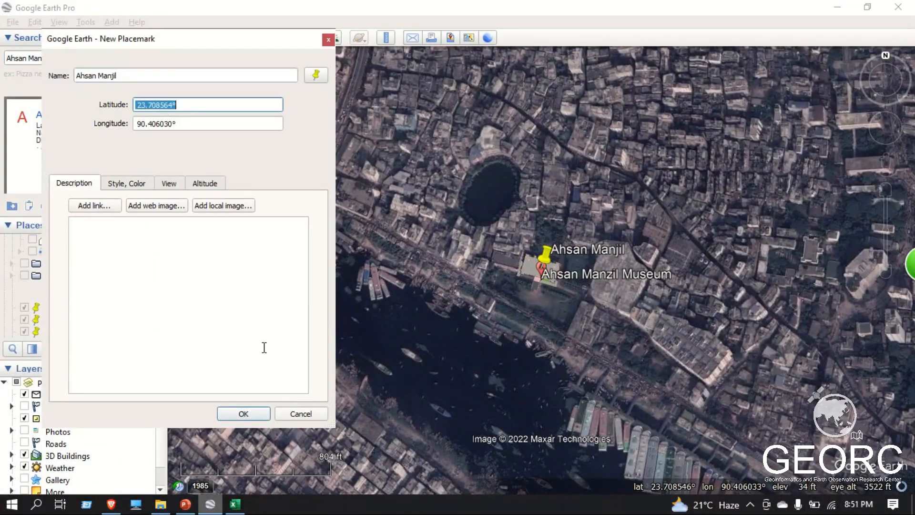
pyautogui.hotkey('alt', 'Tab')
pyautogui.click(235, 252)
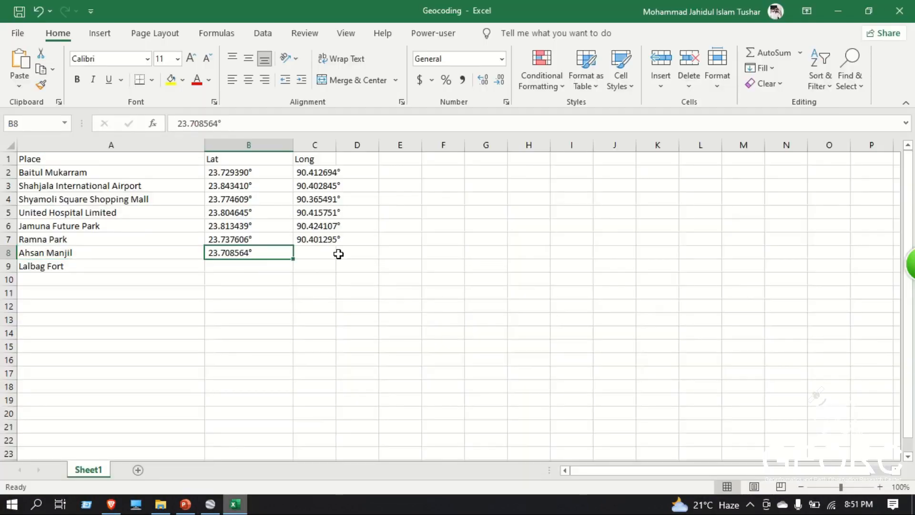
# Step: Copy the Ahsan Manjil placemark's longitude 90.406030° into cell C8 in Excel and save the placemark in Google Earth Pro
pyautogui.hotkey('ctrl', 'c')
pyautogui.click(211, 507)
pyautogui.hotkey('ctrl', 'v')
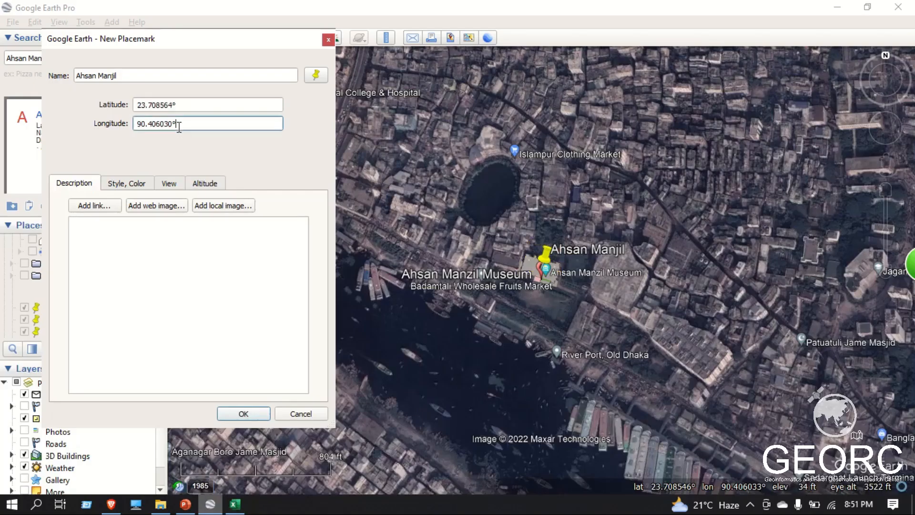
pyautogui.press('Tab')
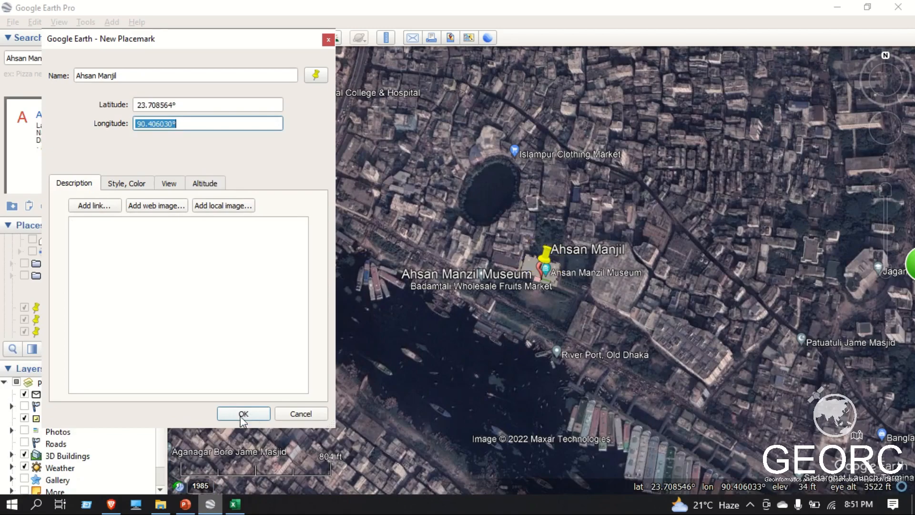
pyautogui.click(243, 414)
pyautogui.click(235, 505)
pyautogui.click(317, 251)
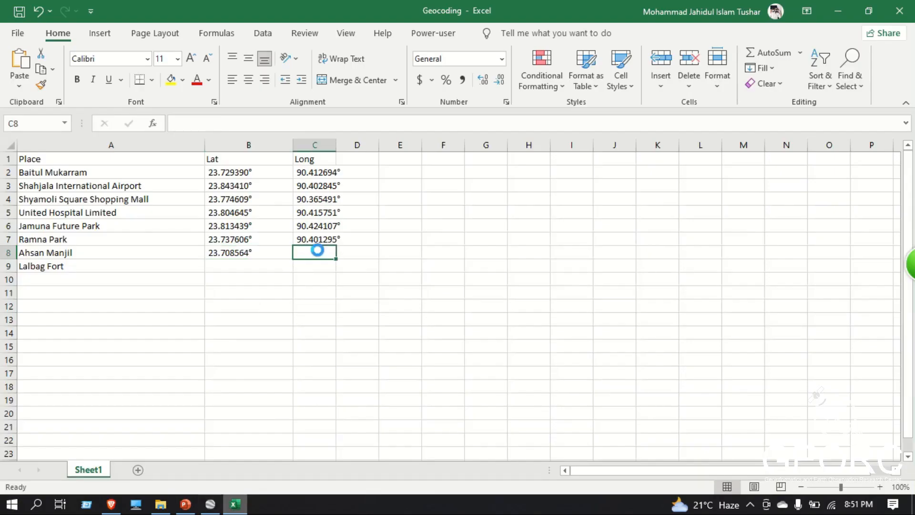
# Step: Copy "Lalbag Fort" from cell A9 in Excel and search for the copied name in Google Earth Pro
pyautogui.click(65, 265)
pyautogui.hotkey('ctrl', 'c')
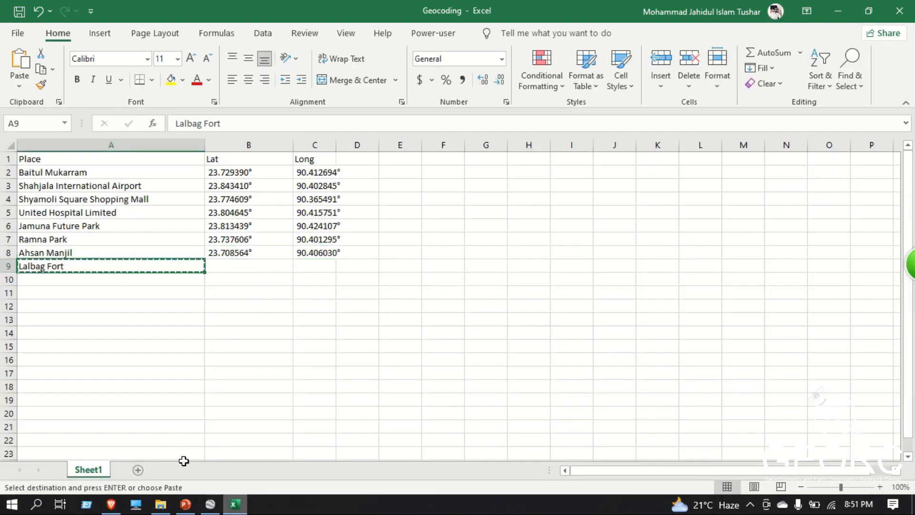
pyautogui.click(211, 504)
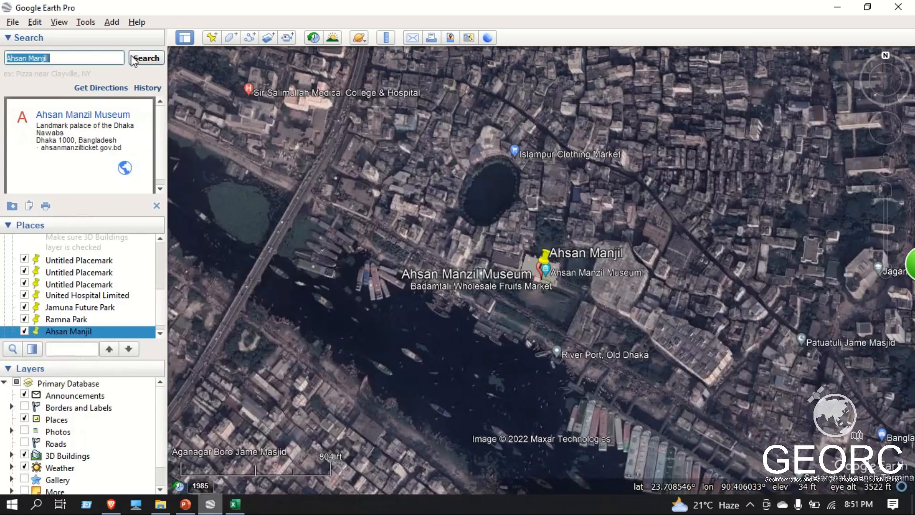
pyautogui.hotkey('ctrl', 'v')
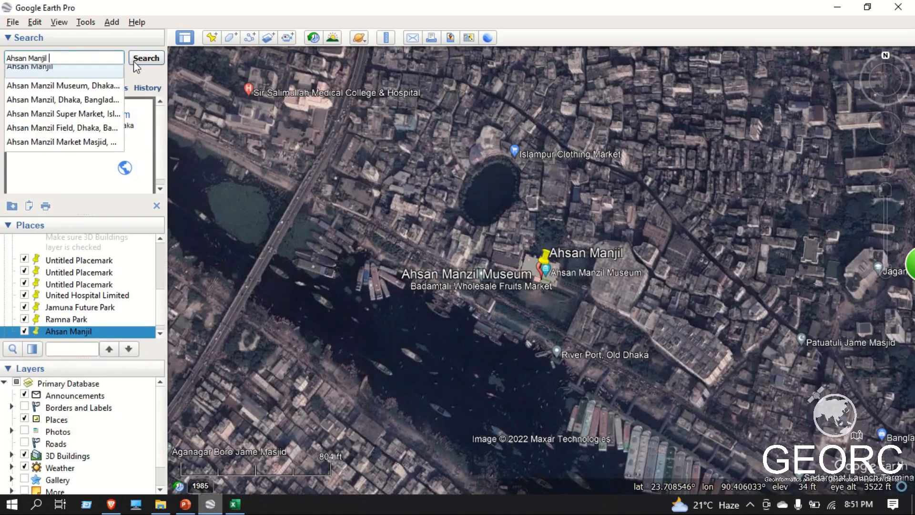
pyautogui.click(235, 504)
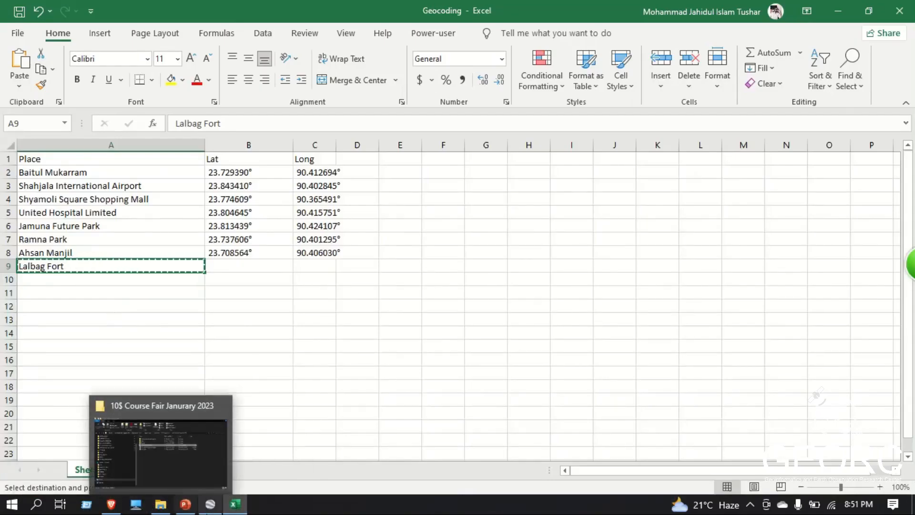
pyautogui.click(210, 504)
pyautogui.hotkey('ctrl', 'a')
pyautogui.hotkey('ctrl', 'v')
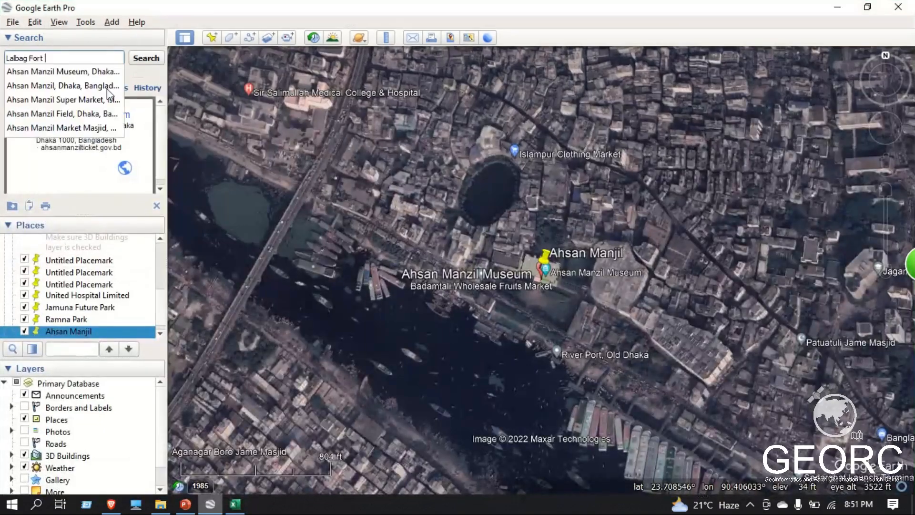
pyautogui.click(156, 60)
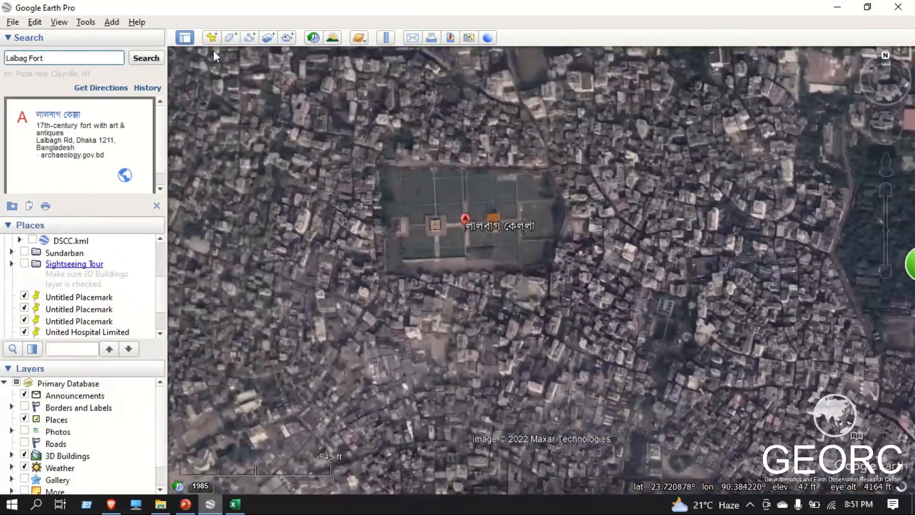
# Step: Add a new placemark on the found fort's search marker and name it "Lalbag Fort"
pyautogui.click(212, 38)
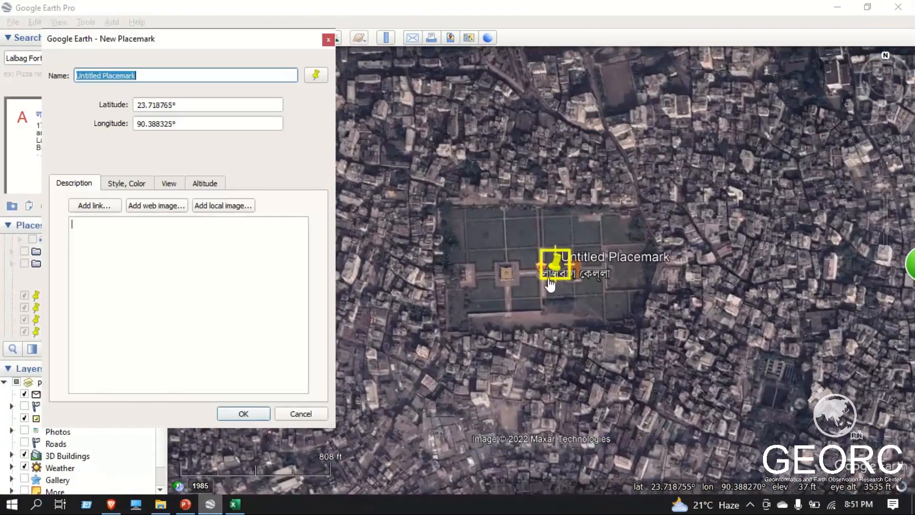
pyautogui.moveTo(553, 262); pyautogui.dragTo(542, 263)
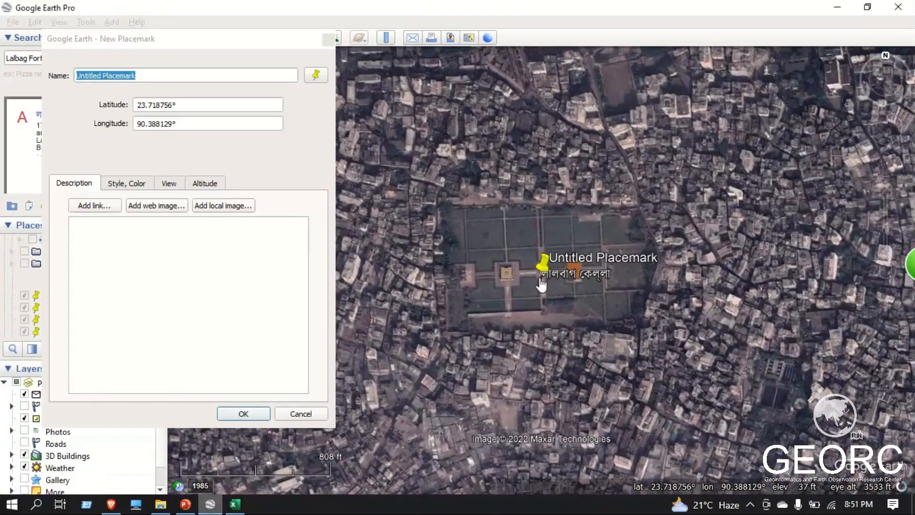
pyautogui.click(184, 109)
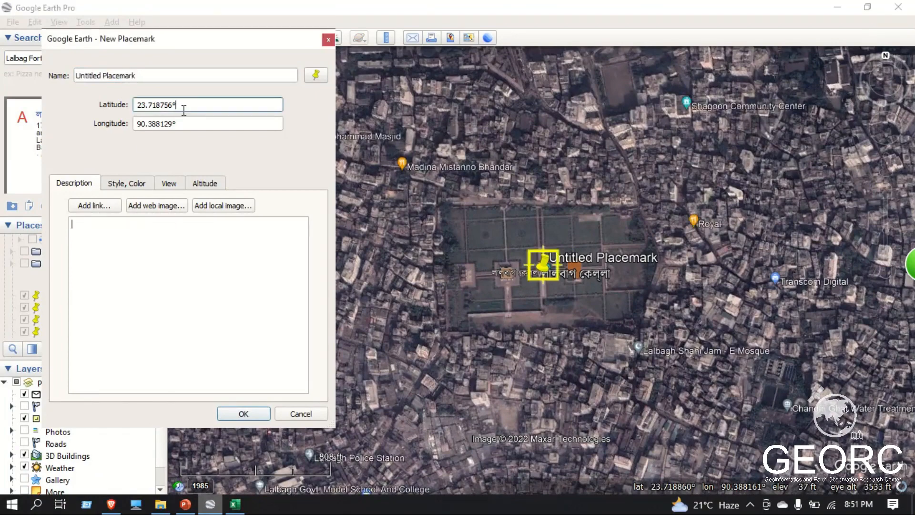
pyautogui.click(138, 80)
pyautogui.tripleClick(138, 80)
pyautogui.write('Lalbag Fort')
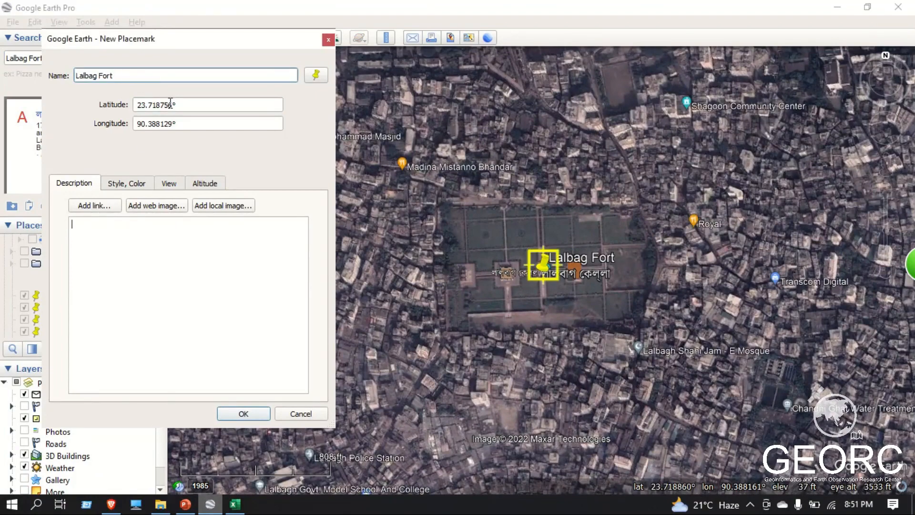
# Step: Copy the Lalbag Fort placemark's latitude 23.718756° from Google Earth Pro into cell B9 in Excel
pyautogui.click(170, 103)
pyautogui.tripleClick(171, 105)
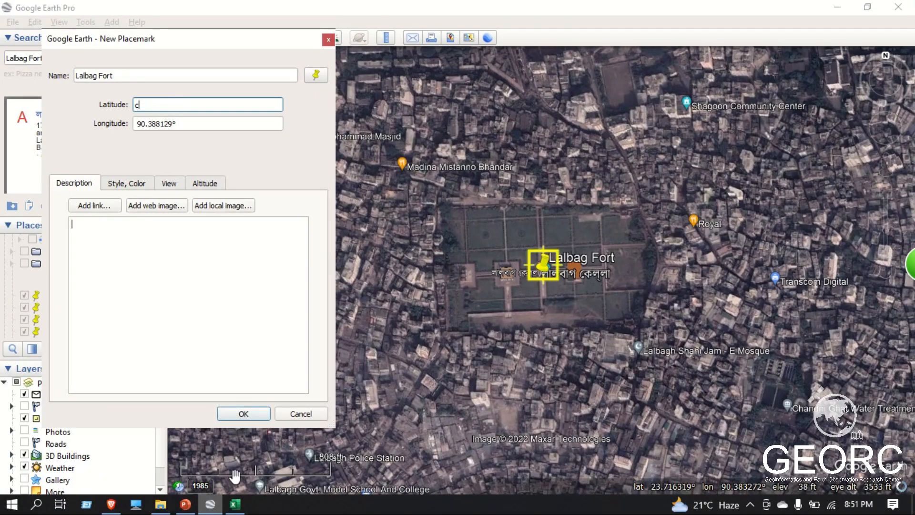
pyautogui.click(235, 503)
pyautogui.hotkey('alt', 'Tab')
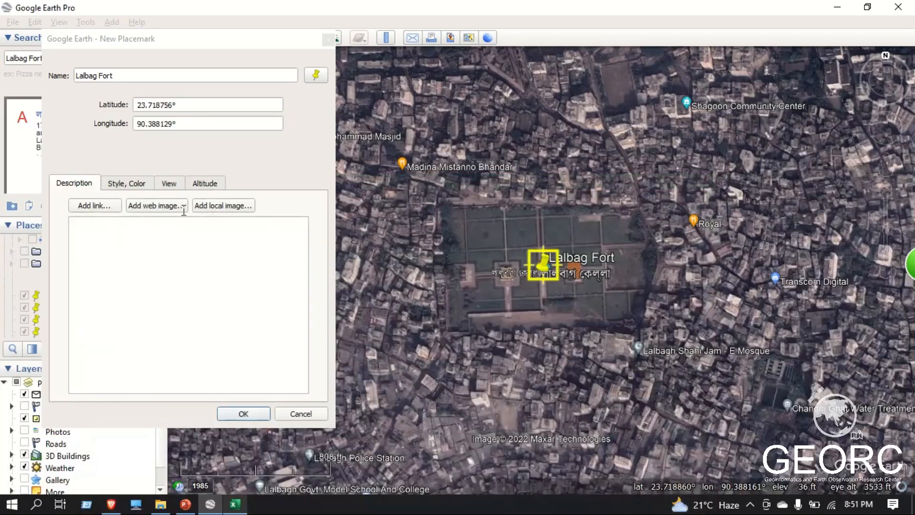
pyautogui.hotkey('alt', 'Tab')
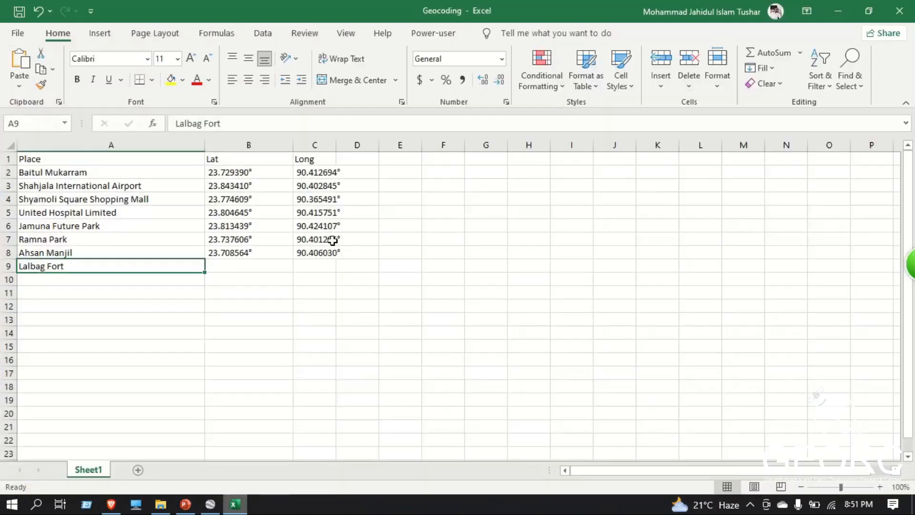
pyautogui.click(246, 264)
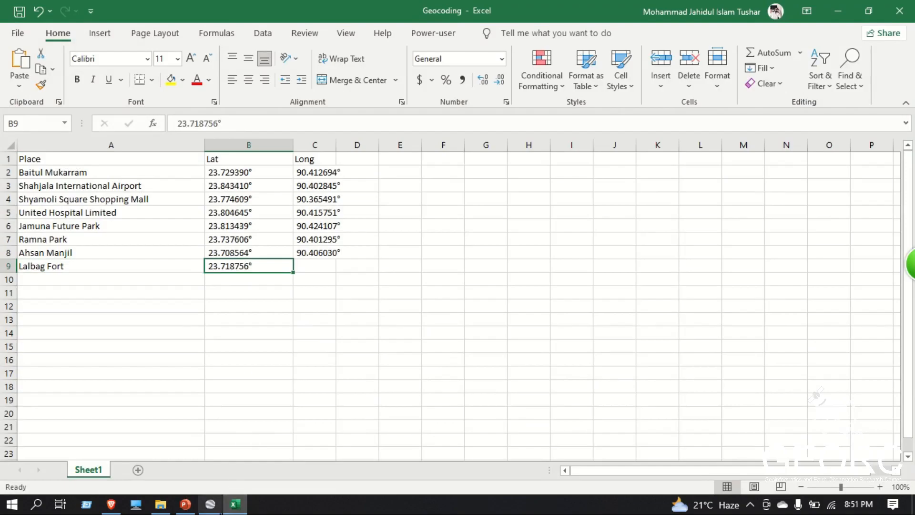
# Step: Copy the Lalbag Fort placemark's longitude 90.388129° from Google Earth Pro into cell C9 in Excel
pyautogui.hotkey('alt', 'Tab')
pyautogui.press('Tab')
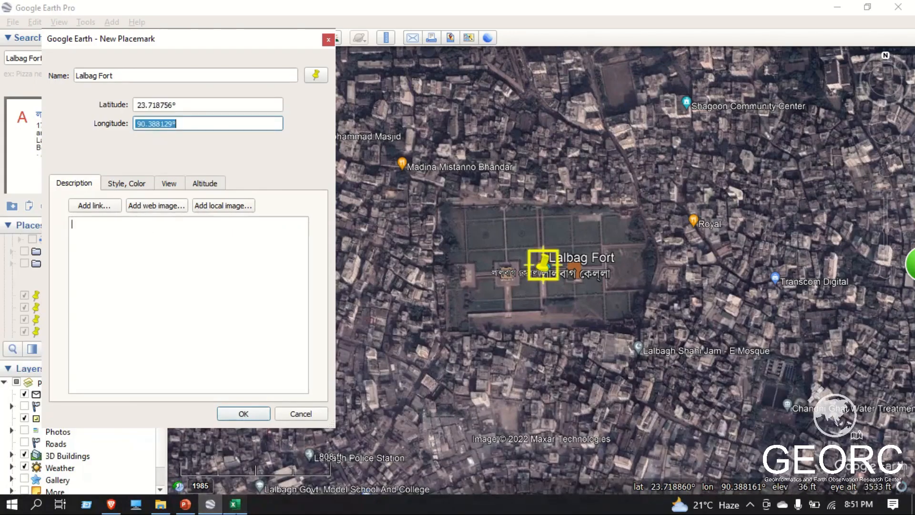
pyautogui.hotkey('ctrl', 'c')
pyautogui.hotkey('alt', 'Tab')
pyautogui.click(327, 272)
pyautogui.hotkey('ctrl', 'v')
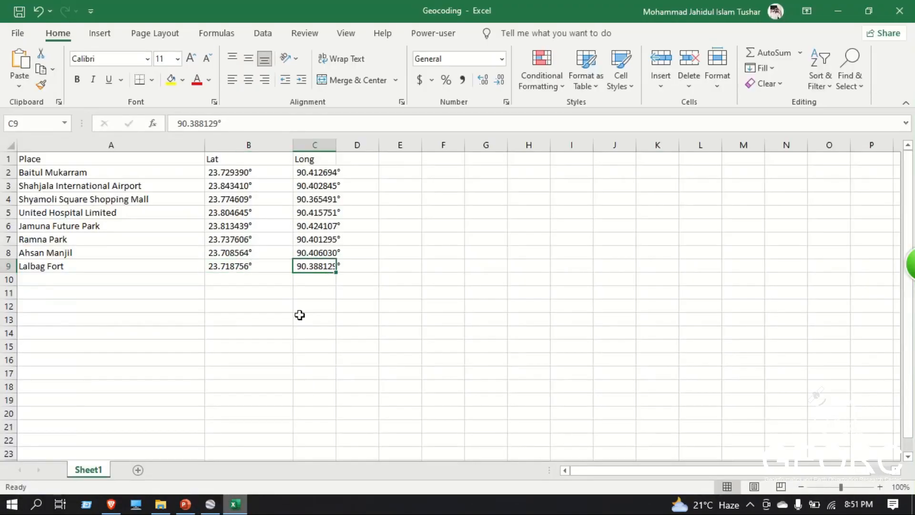
# Step: Select the table range A1:C9 and widen column C so the full longitude values fit
pyautogui.click(283, 360)
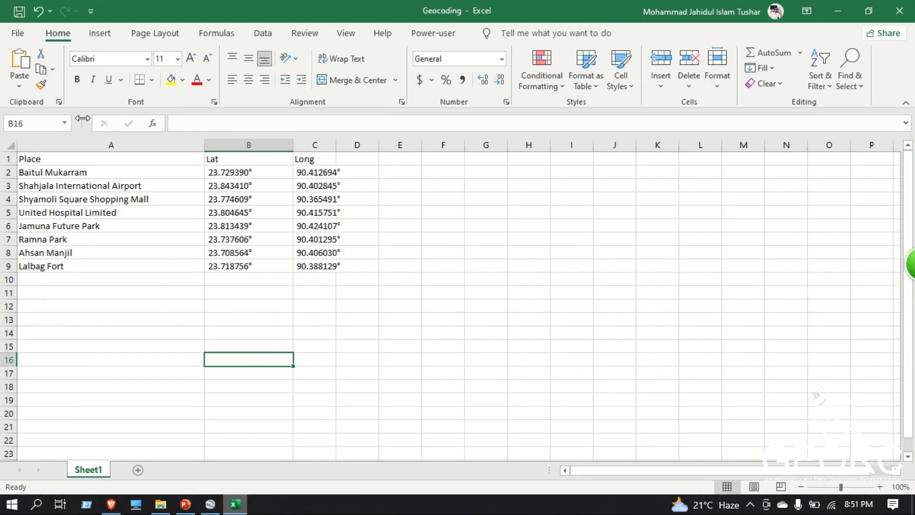
pyautogui.click(233, 321)
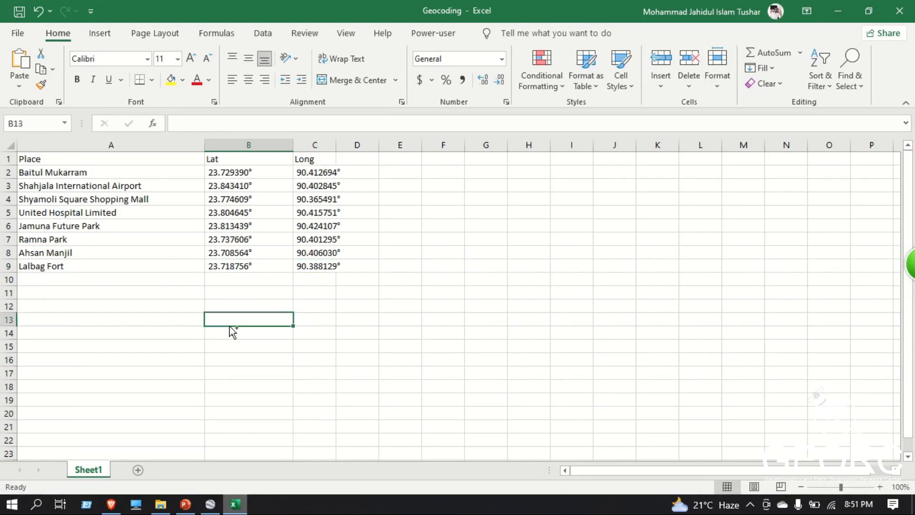
pyautogui.moveTo(63, 159); pyautogui.dragTo(329, 270)
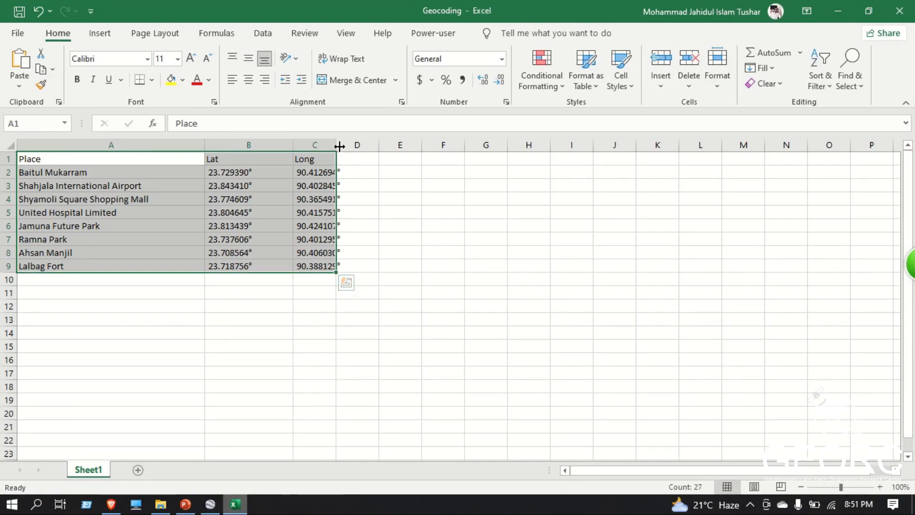
pyautogui.moveTo(331, 144); pyautogui.dragTo(354, 145)
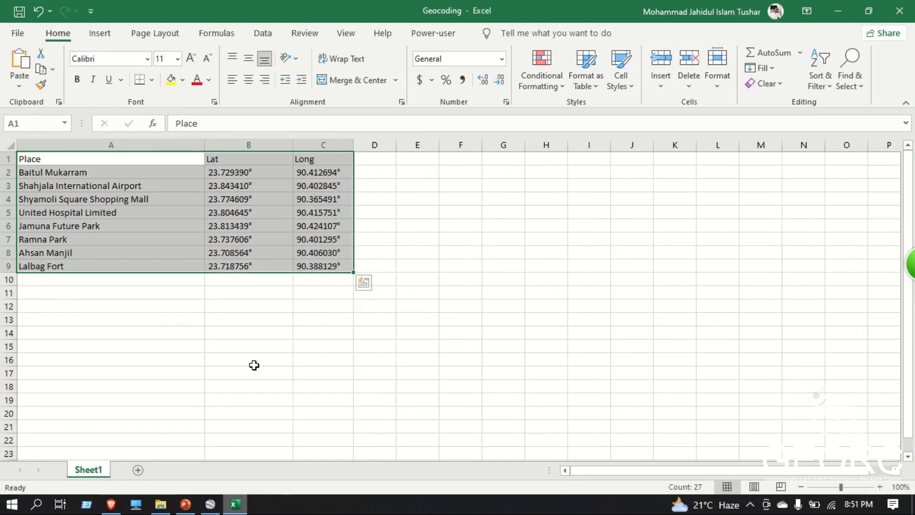